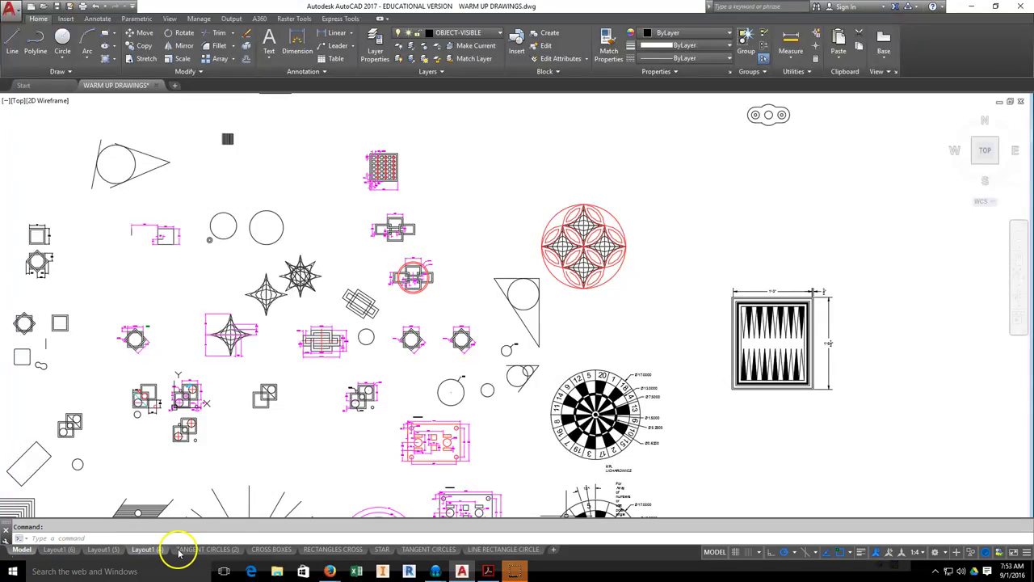
Step: Switch from model space to the Layout1 sheet of Drawing1
{"action": "mouse_move", "coordinate": [453, 555]}
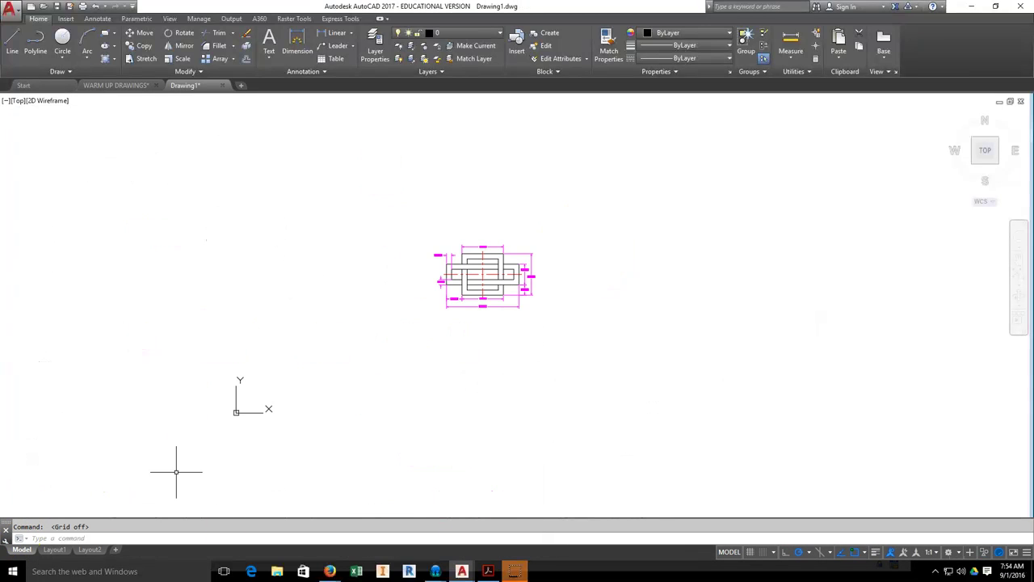
{"action": "key", "text": "Escape"}
{"action": "scroll", "coordinate": [427, 266], "scroll_direction": "up", "scroll_amount": 4}
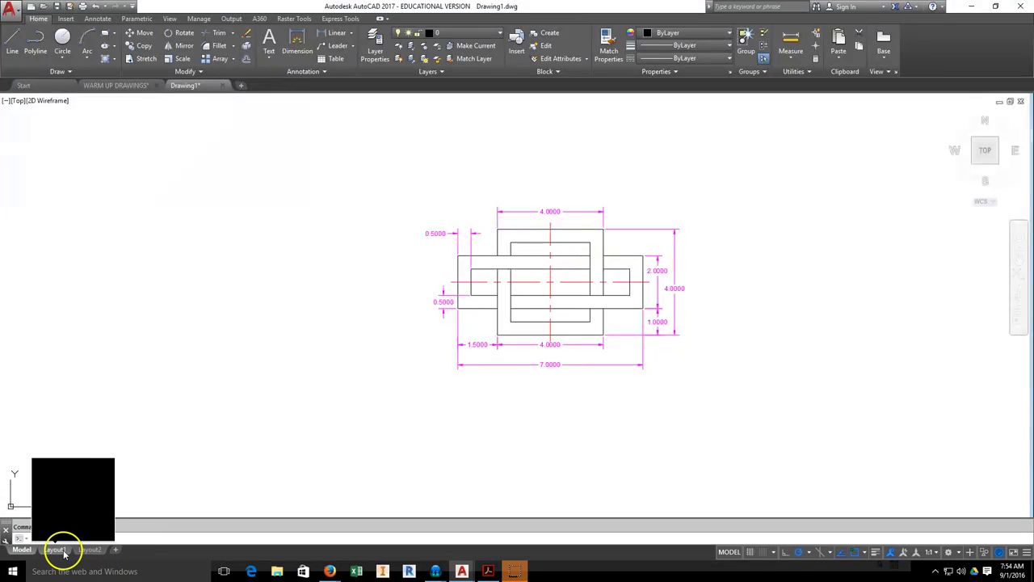
{"action": "mouse_move", "coordinate": [78, 553]}
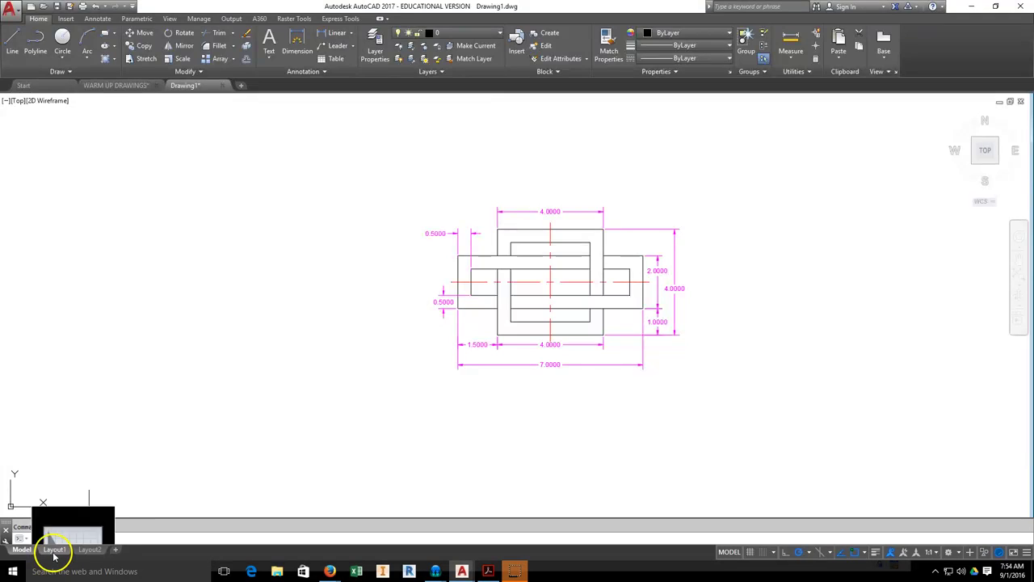
{"action": "left_click", "coordinate": [53, 550]}
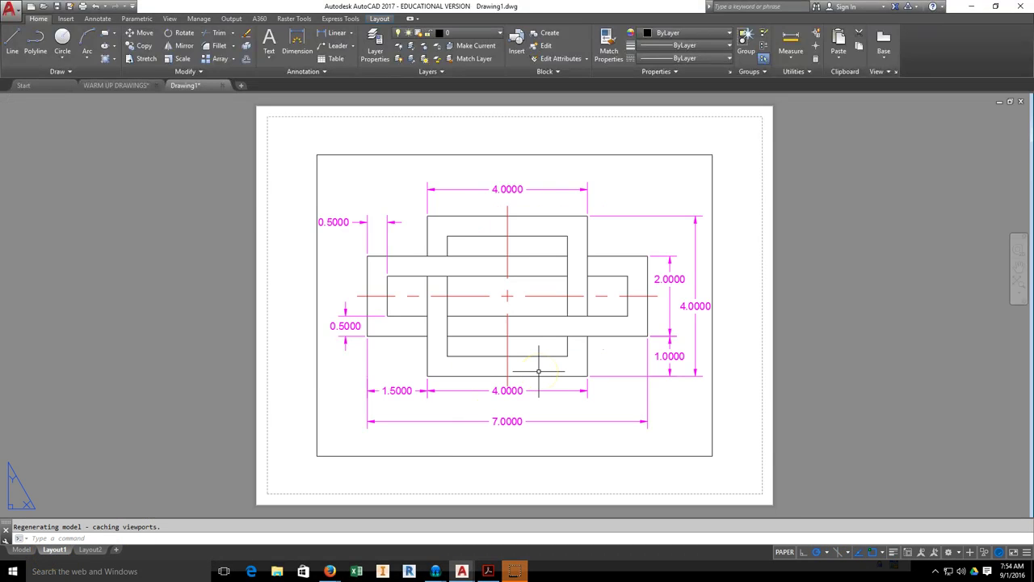
{"action": "left_click", "coordinate": [547, 346]}
{"action": "left_click", "coordinate": [619, 209]}
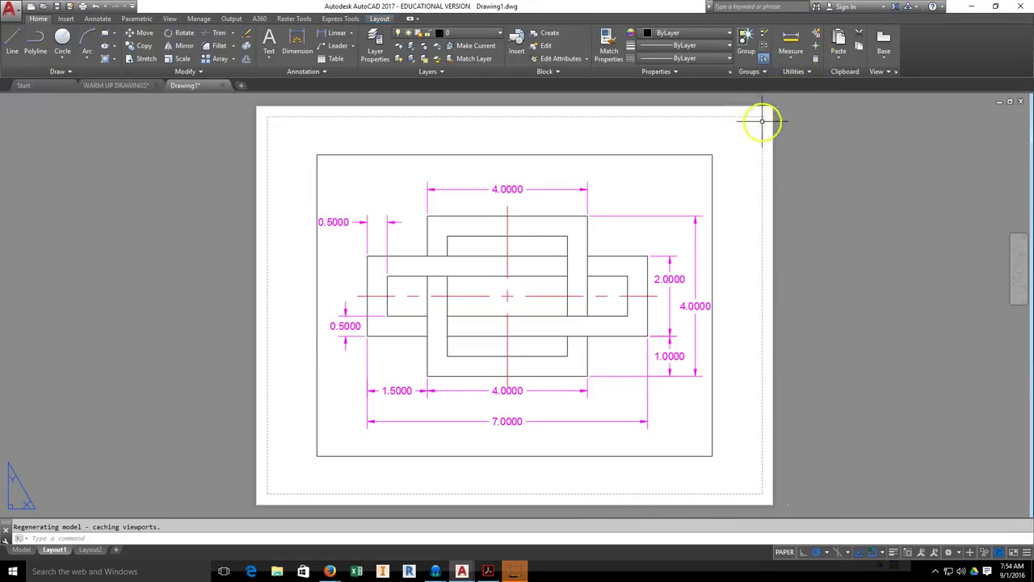
Step: Examine the layout's paper edge, dashed printable margin and viewport border on all sides of the sheet
{"action": "scroll", "coordinate": [762, 121], "scroll_direction": "up", "scroll_amount": 4}
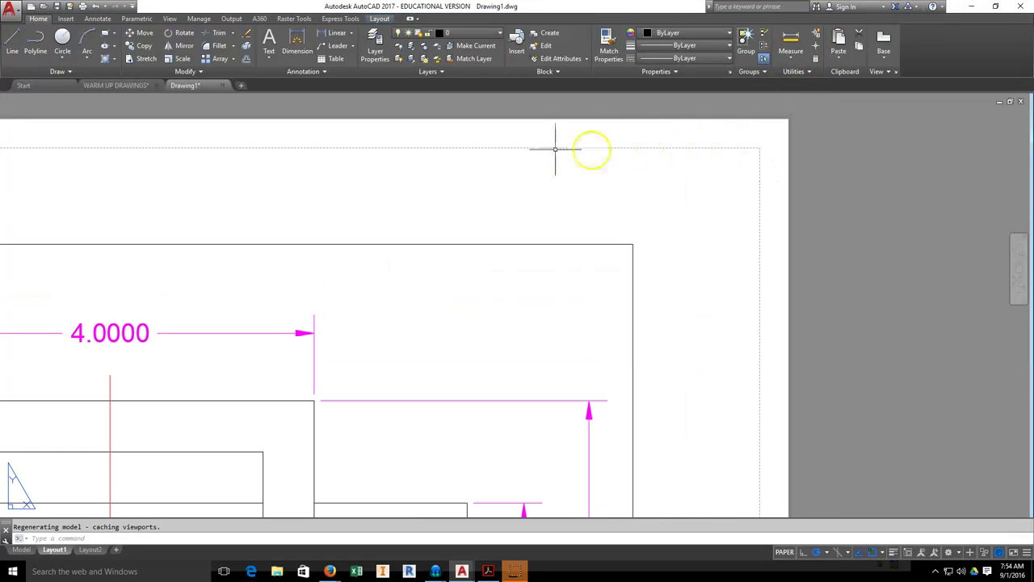
{"action": "scroll", "coordinate": [555, 149], "scroll_direction": "down", "scroll_amount": 4}
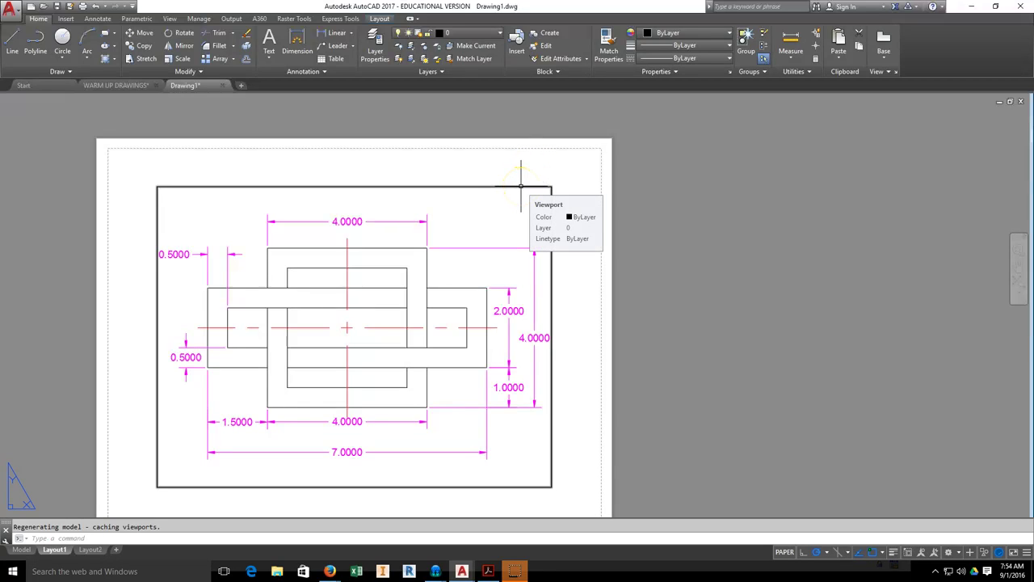
{"action": "scroll", "coordinate": [562, 173], "scroll_direction": "up", "scroll_amount": 5}
{"action": "scroll", "coordinate": [563, 175], "scroll_direction": "down", "scroll_amount": 9}
{"action": "scroll", "coordinate": [557, 202], "scroll_direction": "up", "scroll_amount": 2}
{"action": "scroll", "coordinate": [563, 203], "scroll_direction": "up", "scroll_amount": 3}
{"action": "scroll", "coordinate": [566, 199], "scroll_direction": "down", "scroll_amount": 3}
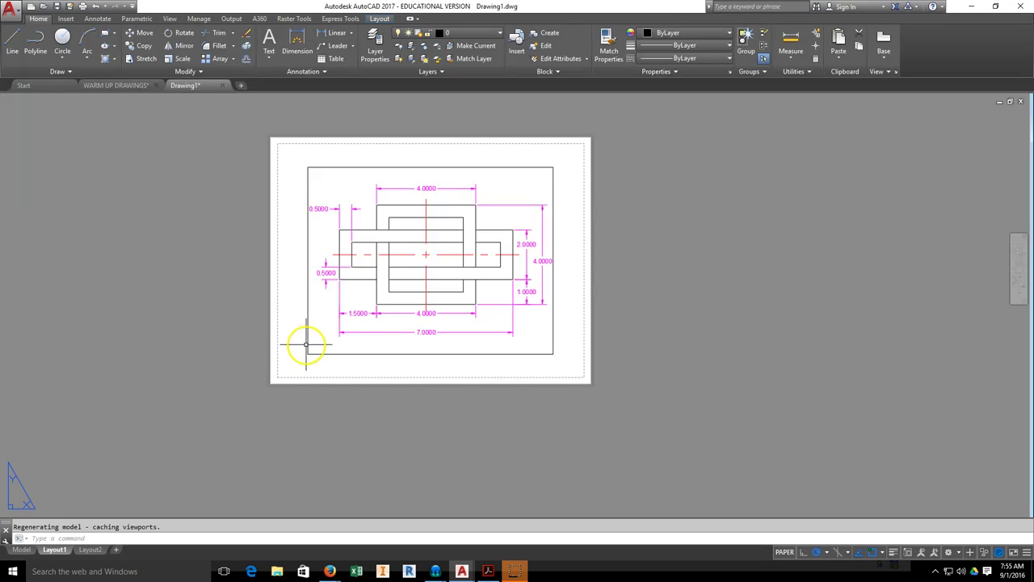
{"action": "scroll", "coordinate": [288, 350], "scroll_direction": "up", "scroll_amount": 2}
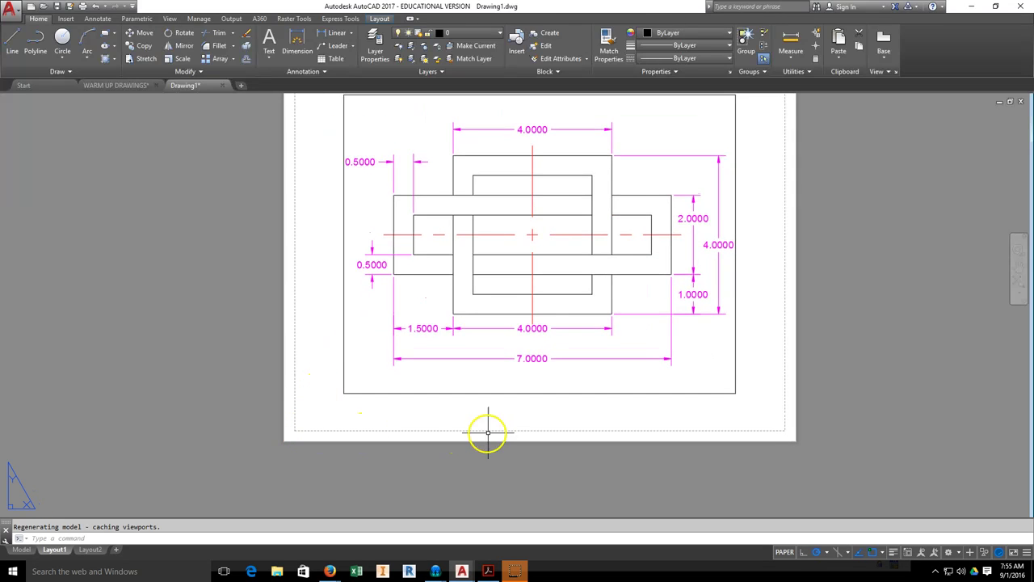
{"action": "middle_click_drag", "start_coordinate": [784, 339], "coordinate": [760, 422]}
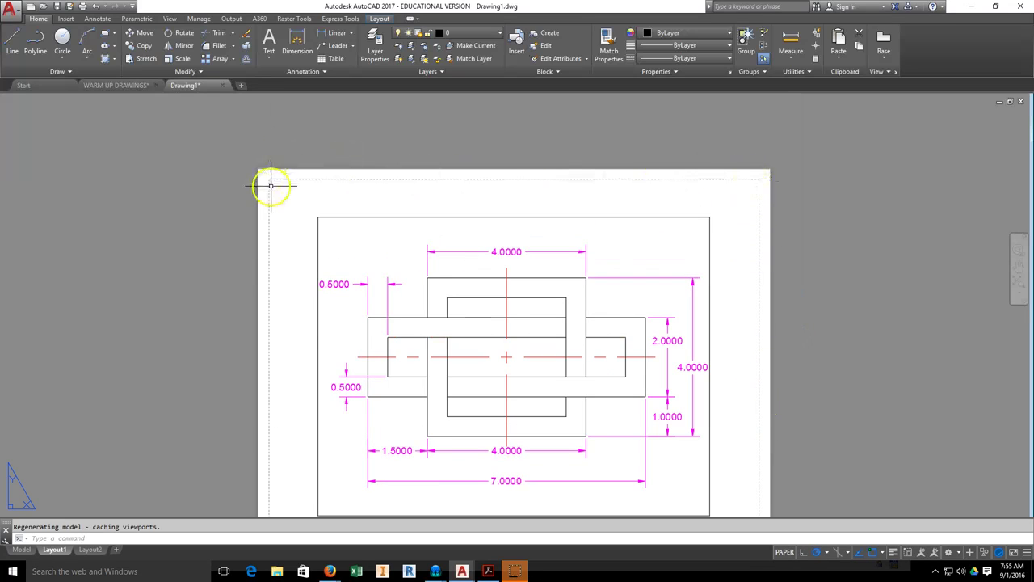
{"action": "scroll", "coordinate": [271, 186], "scroll_direction": "up", "scroll_amount": 3}
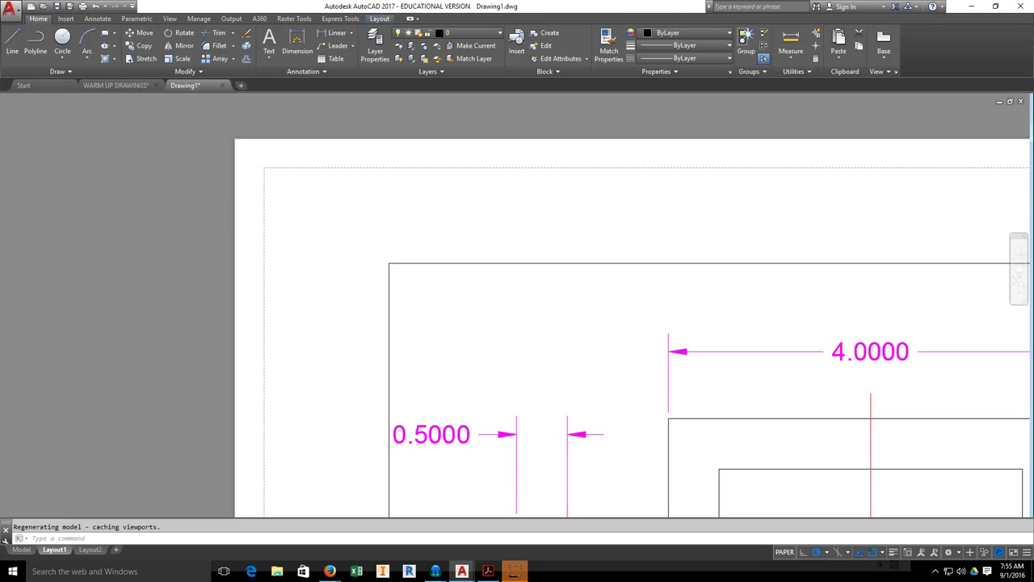
{"action": "scroll", "coordinate": [467, 207], "scroll_direction": "down", "scroll_amount": 3}
{"action": "middle_click_drag", "start_coordinate": [469, 224], "coordinate": [489, 153]}
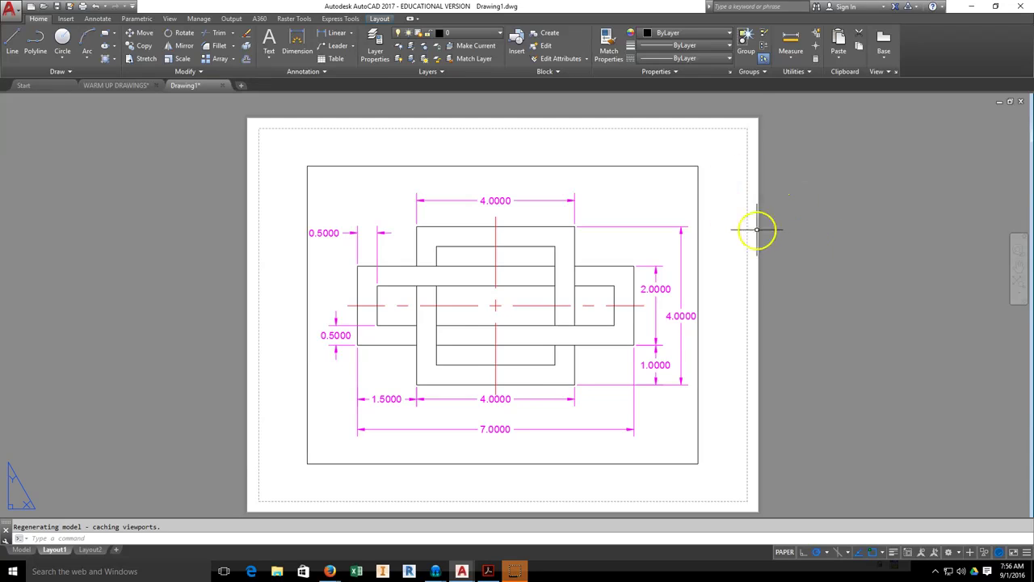
{"action": "scroll", "coordinate": [757, 224], "scroll_direction": "down", "scroll_amount": 2}
{"action": "middle_click_drag", "start_coordinate": [794, 239], "coordinate": [745, 241]}
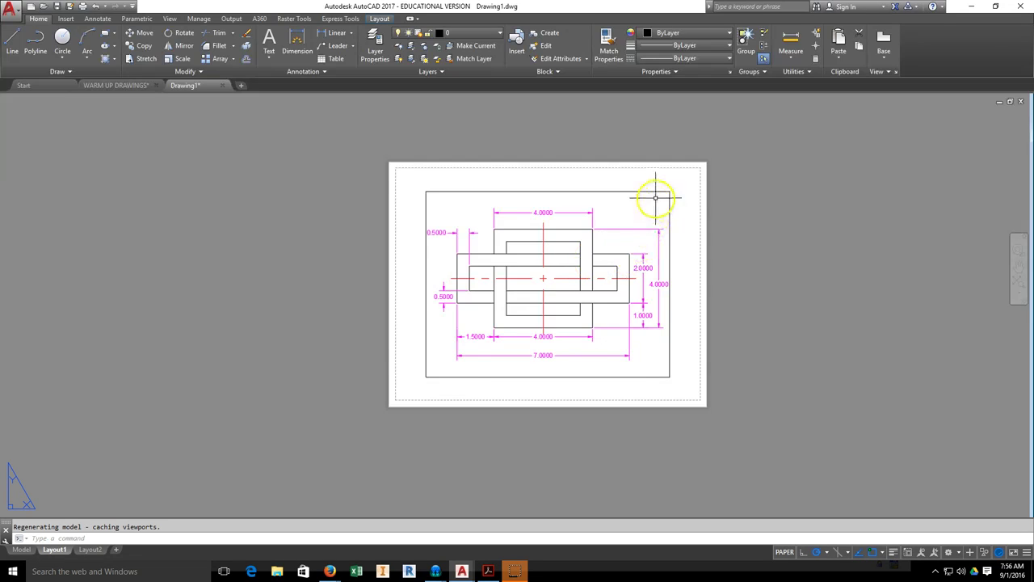
{"action": "scroll", "coordinate": [656, 202], "scroll_direction": "up", "scroll_amount": 2}
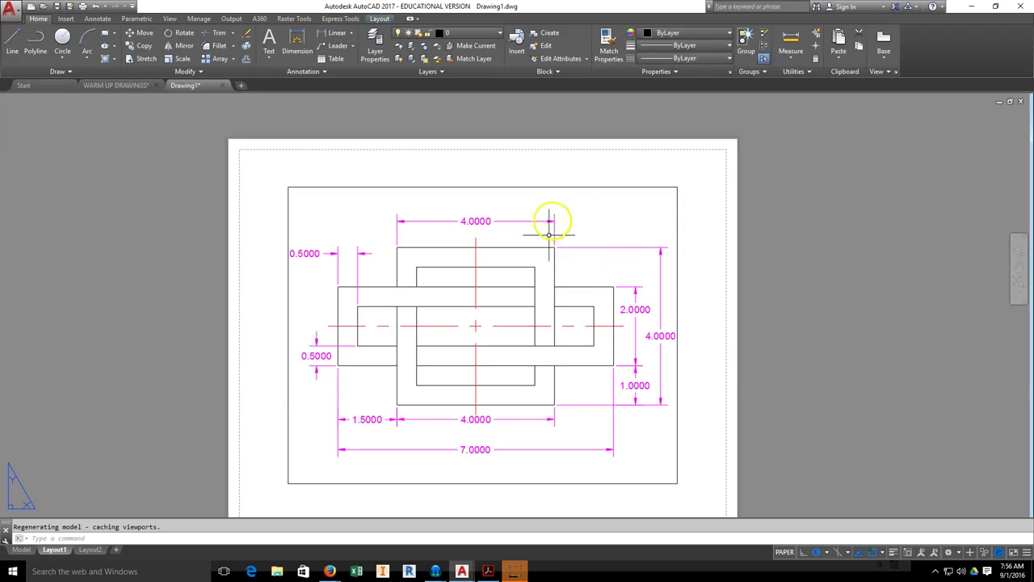
Step: Activate the viewport's model space, zoom the interlocking rectangles out and pan them toward the viewport's lower half
{"action": "left_click", "coordinate": [606, 234]}
{"action": "left_click", "coordinate": [606, 233]}
{"action": "scroll", "coordinate": [485, 267], "scroll_direction": "down", "scroll_amount": 6}
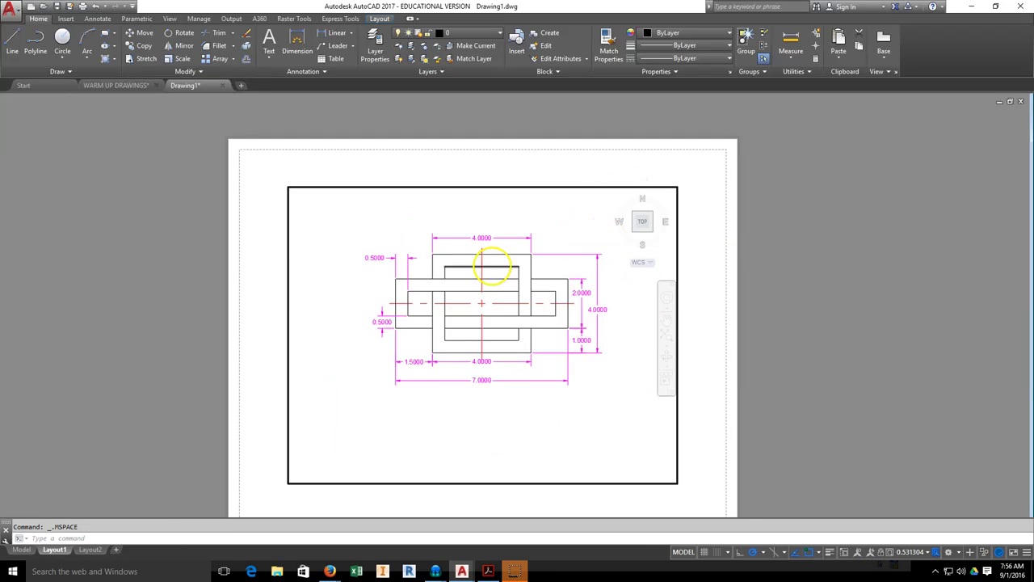
{"action": "scroll", "coordinate": [490, 284], "scroll_direction": "up", "scroll_amount": 3}
{"action": "scroll", "coordinate": [489, 285], "scroll_direction": "up", "scroll_amount": 3}
{"action": "scroll", "coordinate": [489, 291], "scroll_direction": "down", "scroll_amount": 4}
{"action": "scroll", "coordinate": [489, 307], "scroll_direction": "up", "scroll_amount": 3}
{"action": "scroll", "coordinate": [489, 311], "scroll_direction": "down", "scroll_amount": 4}
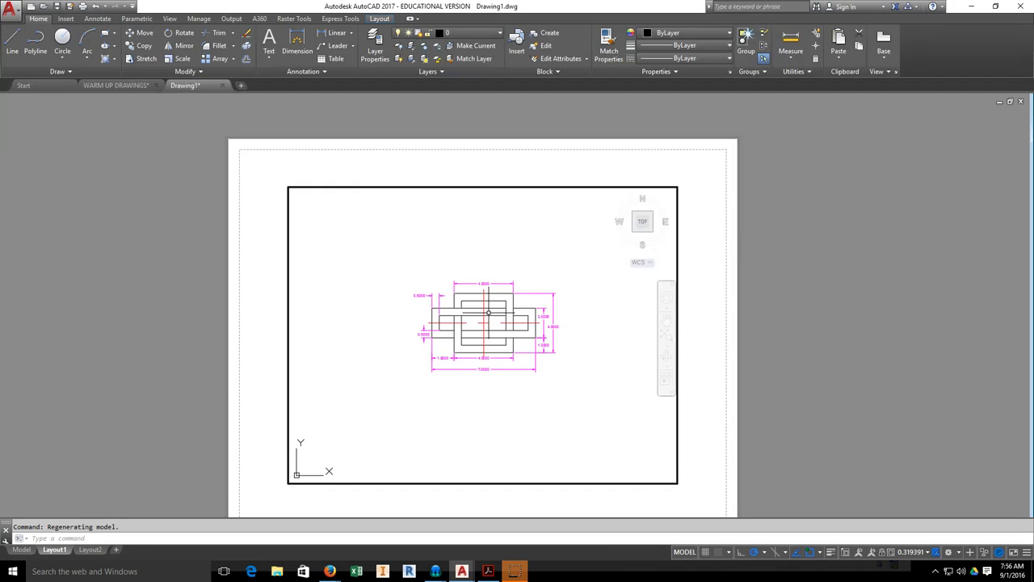
{"action": "middle_click_drag", "start_coordinate": [488, 311], "coordinate": [485, 356]}
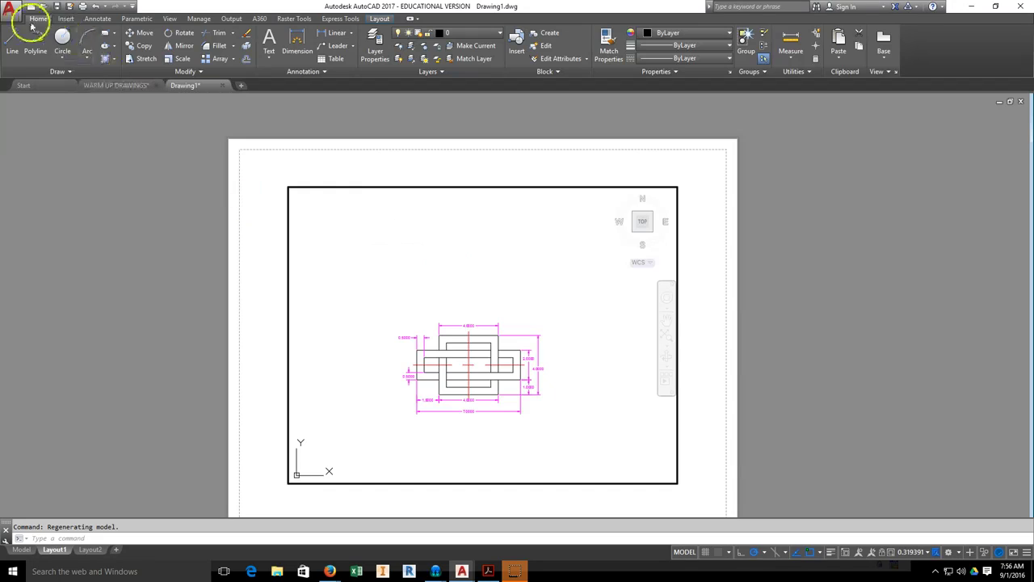
Step: Draw a circle in model space through the viewport, above and left of the interlocking rectangles
{"action": "left_click", "coordinate": [63, 40]}
{"action": "left_click", "coordinate": [388, 250]}
{"action": "left_click", "coordinate": [406, 265]}
Step: Draw an open chain of five line segments to the right of the circle, above the interlocking rectangles
{"action": "left_click", "coordinate": [24, 49]}
{"action": "left_click", "coordinate": [449, 228]}
{"action": "left_click", "coordinate": [502, 259]}
{"action": "left_click", "coordinate": [520, 296]}
{"action": "left_click", "coordinate": [581, 270]}
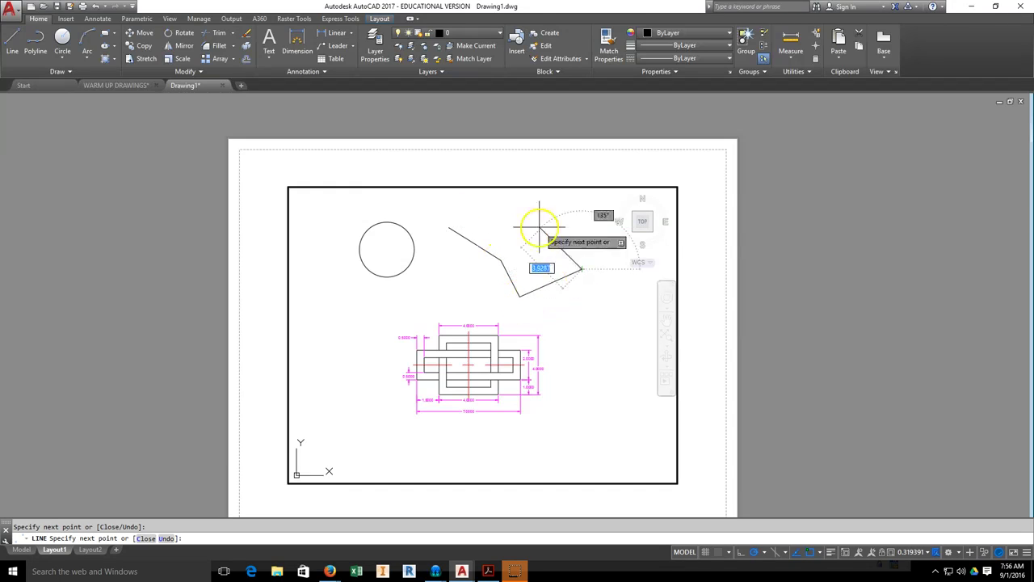
{"action": "left_click", "coordinate": [534, 228]}
{"action": "right_click", "coordinate": [539, 250]}
{"action": "left_click", "coordinate": [542, 230]}
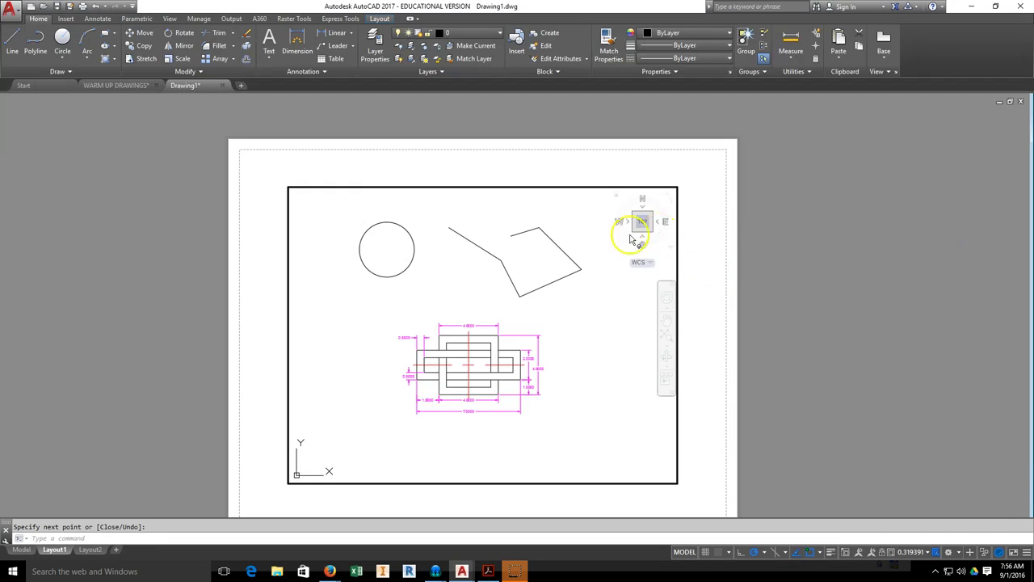
Step: Leave the viewport and return to paper space on the layout sheet
{"action": "double_click", "coordinate": [796, 270]}
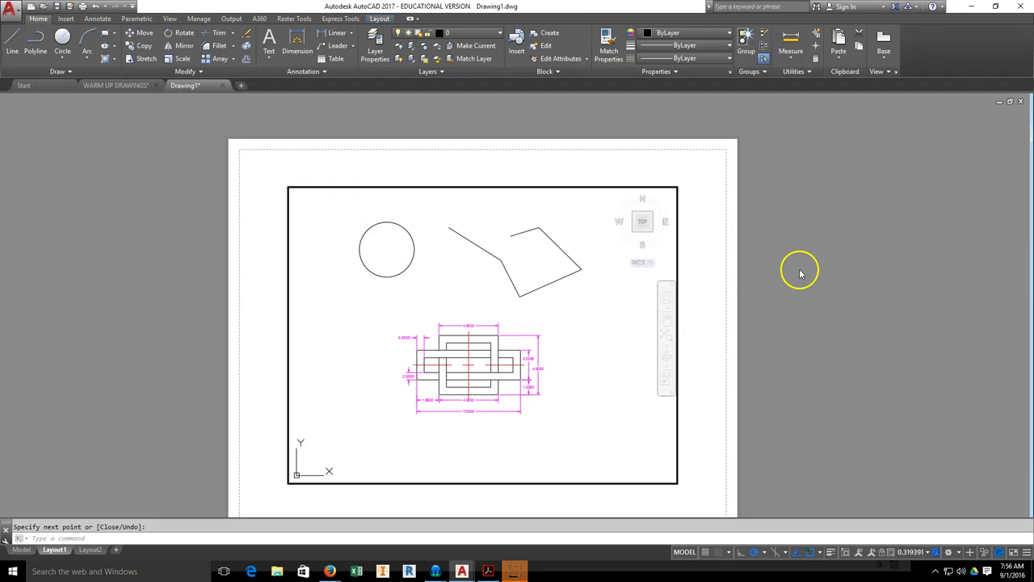
{"action": "middle_click_drag", "start_coordinate": [798, 268], "coordinate": [800, 233]}
{"action": "scroll", "coordinate": [592, 279], "scroll_direction": "down", "scroll_amount": 2}
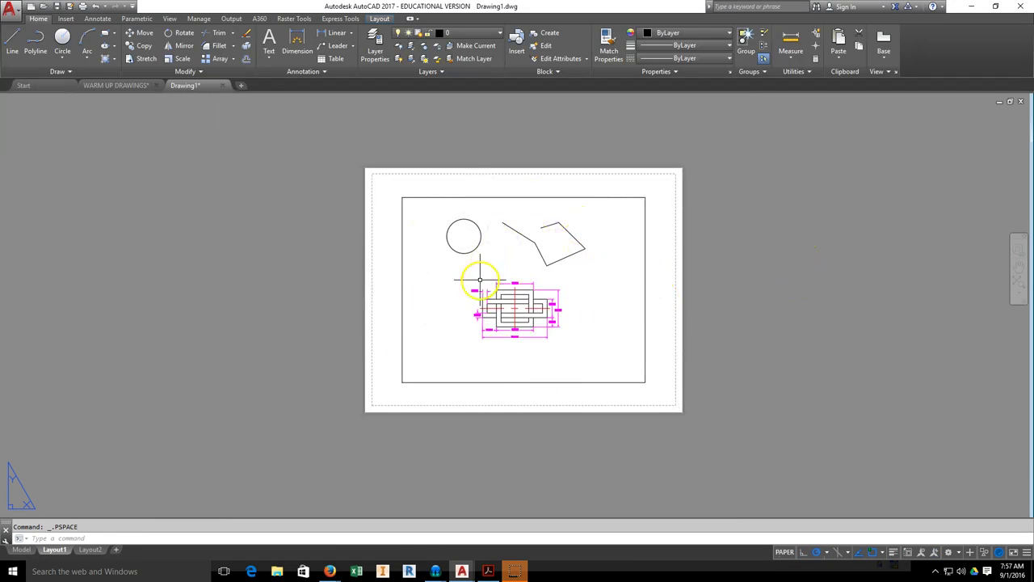
Step: Check the newly drawn shapes in model space, and return to Layout1
{"action": "left_click", "coordinate": [21, 549]}
{"action": "scroll", "coordinate": [461, 340], "scroll_direction": "up", "scroll_amount": 3}
{"action": "scroll", "coordinate": [453, 342], "scroll_direction": "down", "scroll_amount": 4}
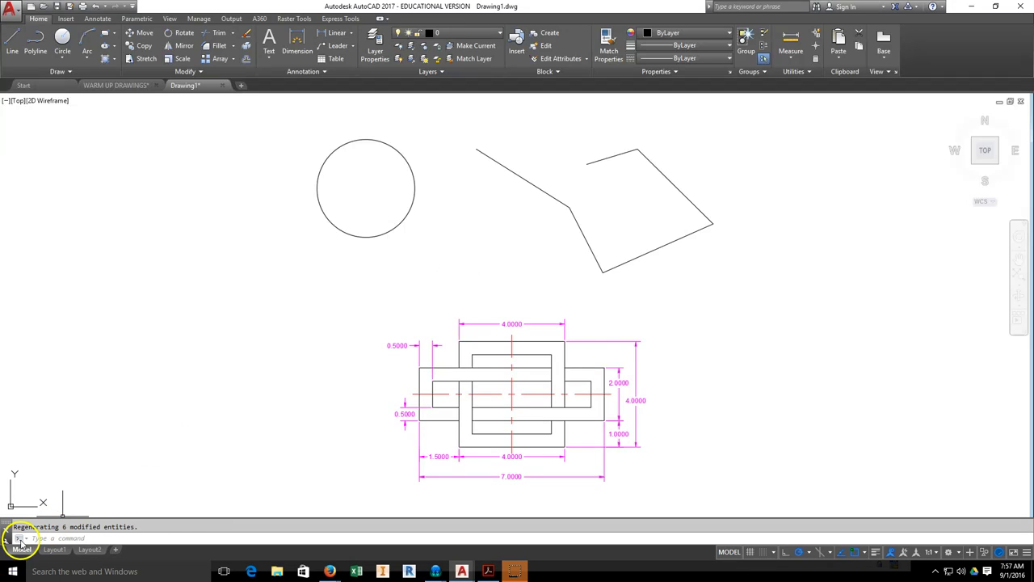
{"action": "left_click", "coordinate": [54, 549]}
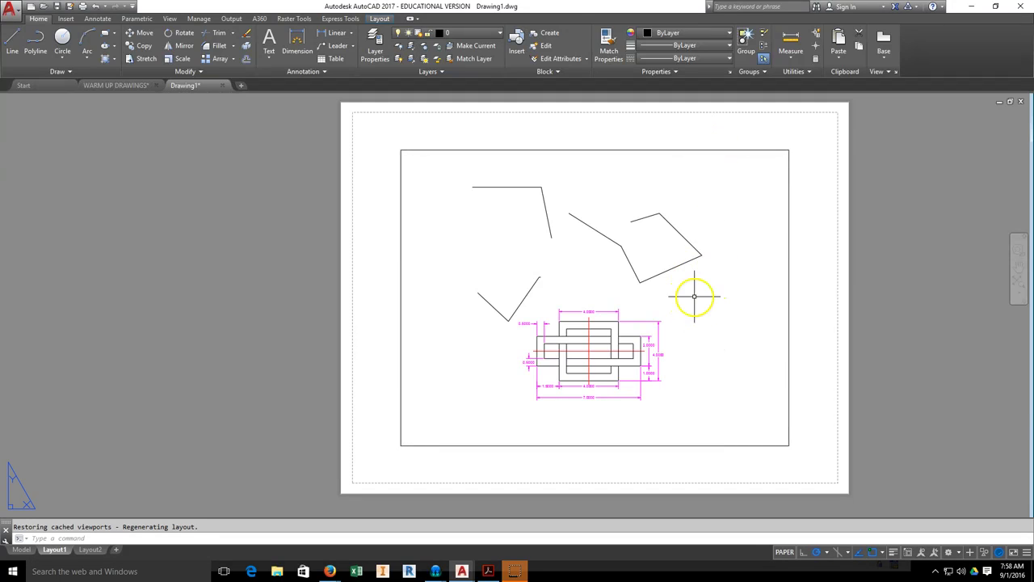
Step: Resize the viewport to a wide strip across the sheet's upper half, with its upper corners stretched near the printable margin
{"action": "left_click", "coordinate": [748, 149]}
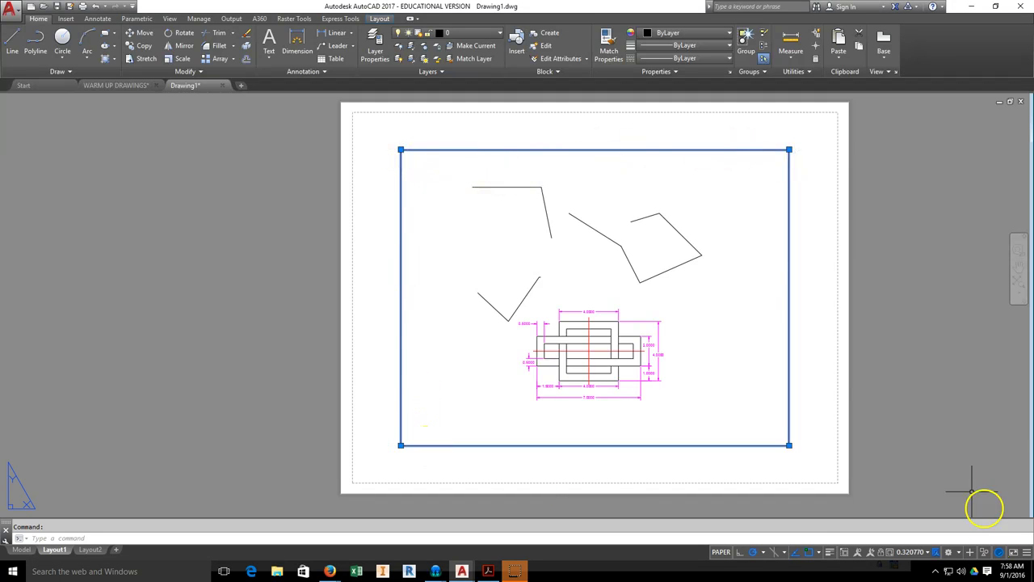
{"action": "left_click", "coordinate": [790, 444]}
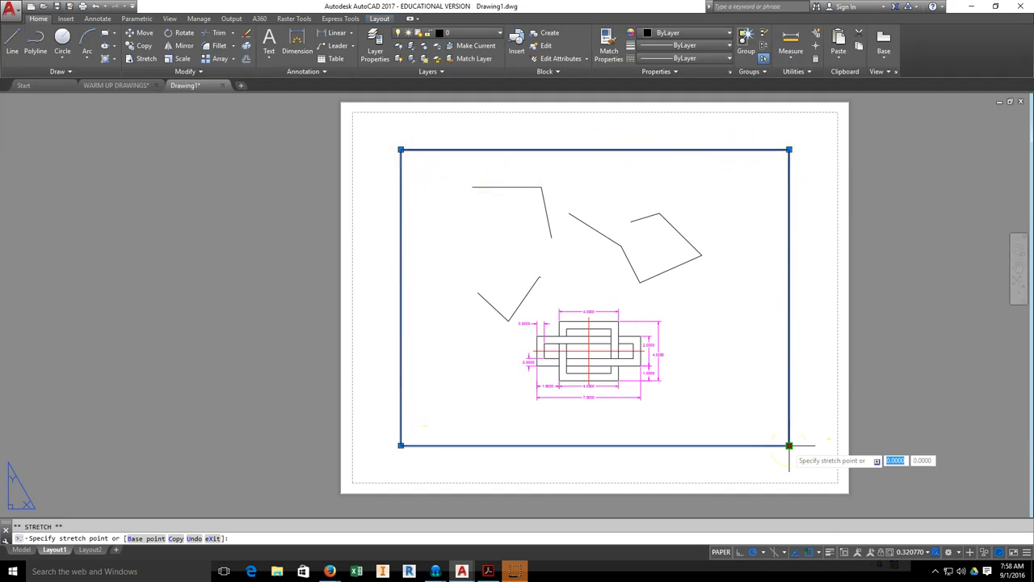
{"action": "left_click", "coordinate": [790, 291]}
{"action": "left_click", "coordinate": [790, 149]}
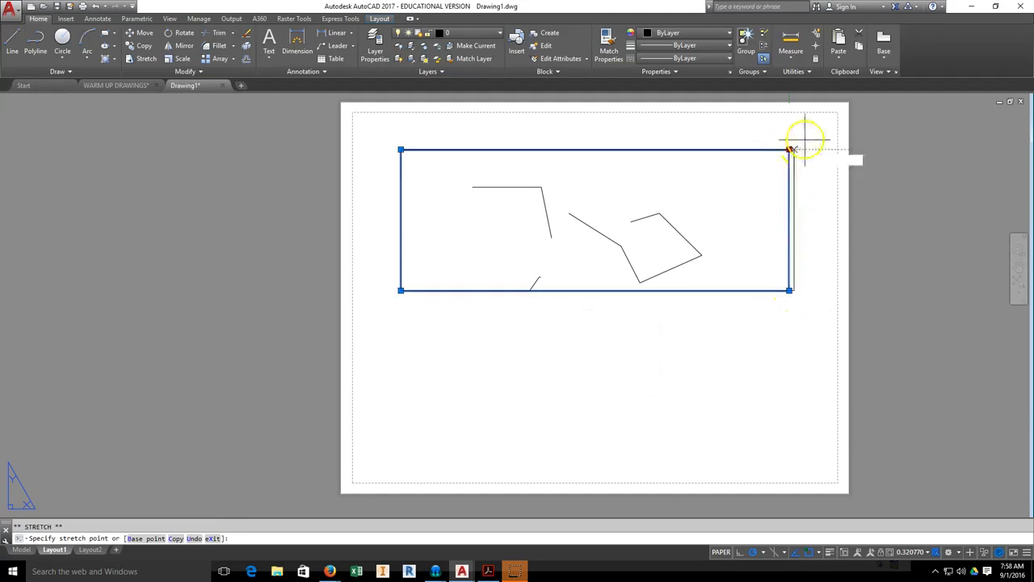
{"action": "left_click", "coordinate": [401, 122]}
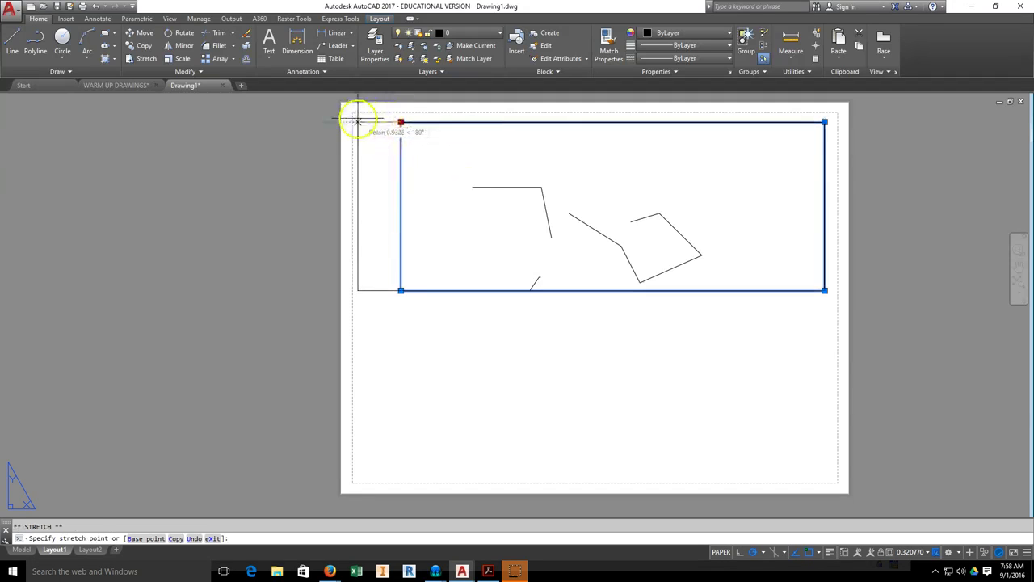
{"action": "left_click", "coordinate": [358, 121]}
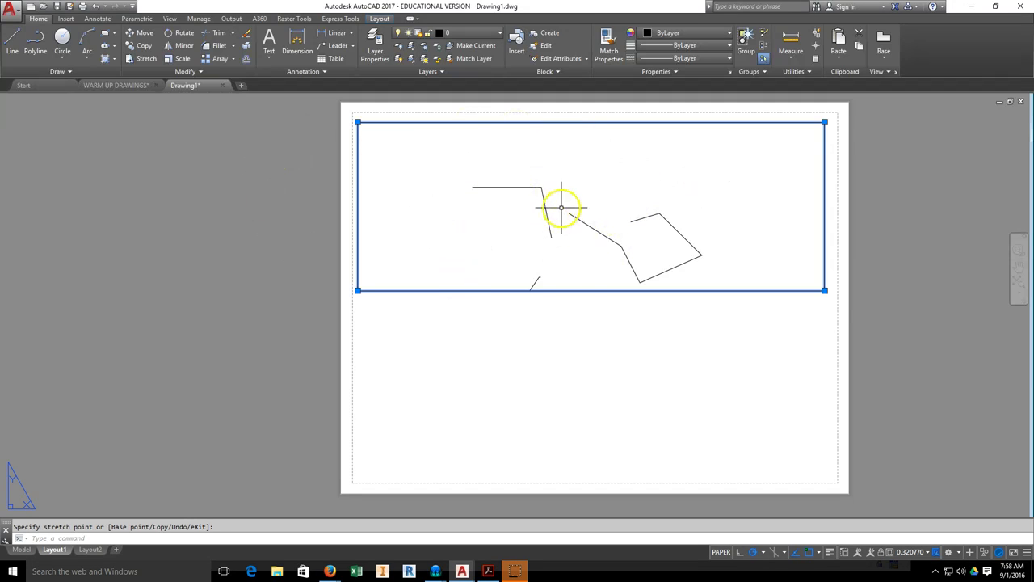
{"action": "left_click", "coordinate": [561, 399]}
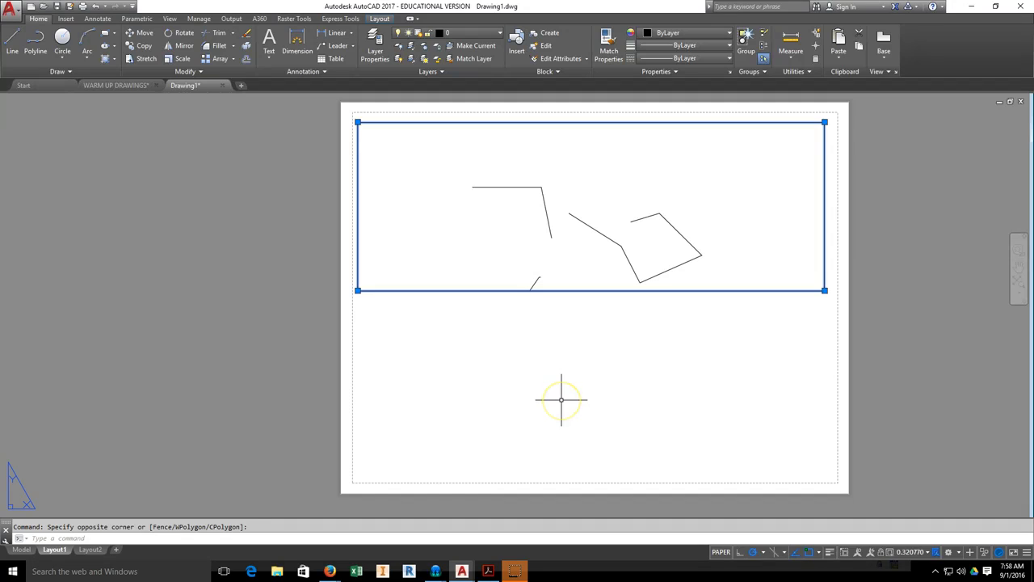
{"action": "key", "text": "Escape"}
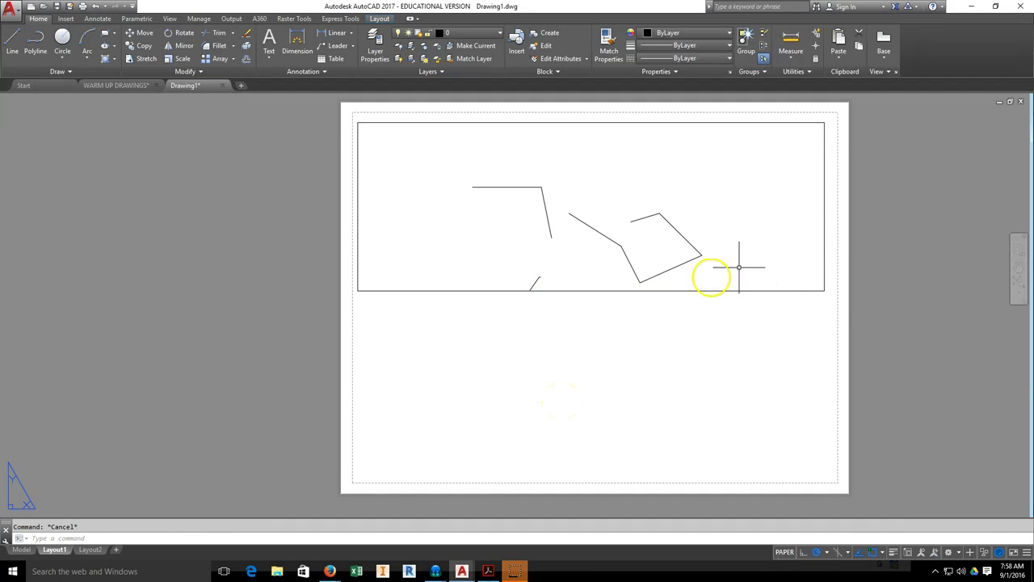
Step: Reposition the model inside the viewport so the full dimensioned rectangles fit within its border, and return to paper space
{"action": "scroll", "coordinate": [674, 219], "scroll_direction": "down", "scroll_amount": 2}
{"action": "scroll", "coordinate": [651, 272], "scroll_direction": "up", "scroll_amount": 2}
{"action": "mouse_move", "coordinate": [642, 240]}
{"action": "middle_mouse_down"}
{"action": "mouse_move", "coordinate": [595, 288]}
{"action": "mouse_move", "coordinate": [595, 231]}
{"action": "mouse_move", "coordinate": [573, 273]}
{"action": "middle_mouse_up"}
{"action": "double_click", "coordinate": [623, 229]}
{"action": "scroll", "coordinate": [623, 228], "scroll_direction": "down", "scroll_amount": 3}
{"action": "scroll", "coordinate": [584, 248], "scroll_direction": "up", "scroll_amount": 3}
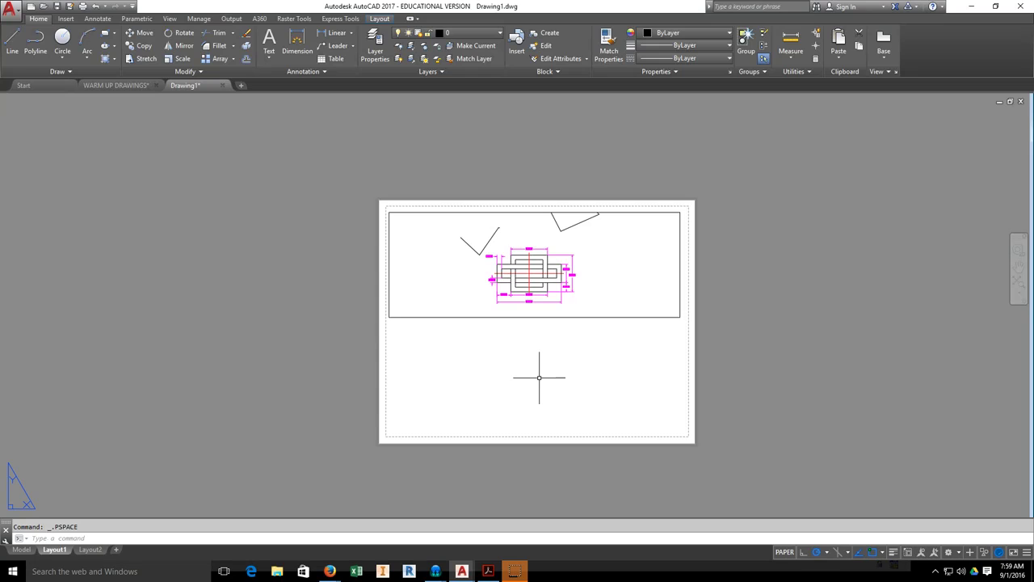
{"action": "scroll", "coordinate": [539, 377], "scroll_direction": "up", "scroll_amount": 2}
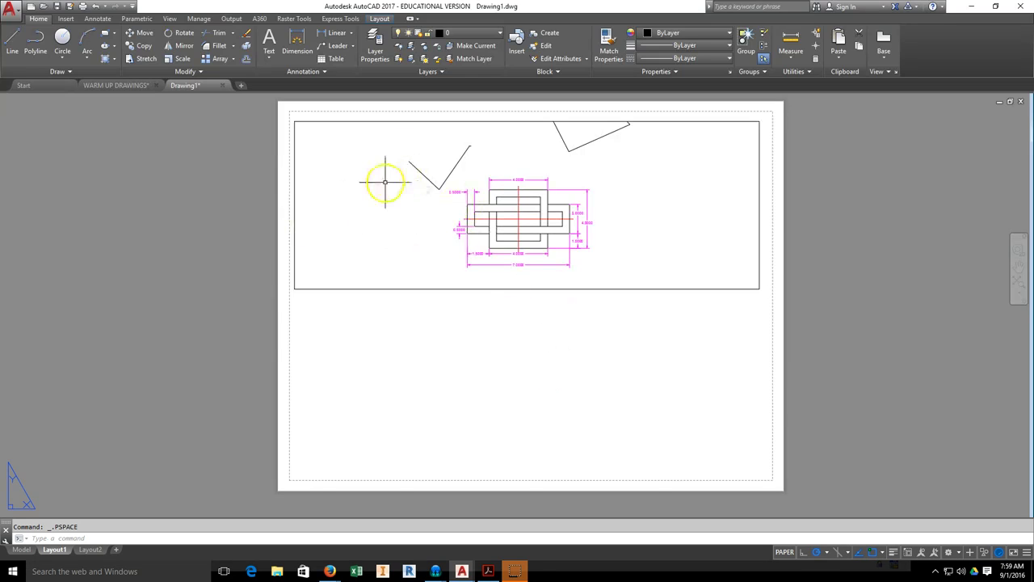
Step: Sketch an irregular chain of line segments in paper space over the viewport's empty left end
{"action": "left_click", "coordinate": [13, 40]}
{"action": "left_click", "coordinate": [353, 198]}
{"action": "left_click", "coordinate": [334, 223]}
{"action": "left_click", "coordinate": [369, 236]}
{"action": "left_click", "coordinate": [376, 220]}
{"action": "left_click", "coordinate": [374, 194]}
{"action": "left_click", "coordinate": [358, 164]}
{"action": "left_click", "coordinate": [321, 213]}
{"action": "right_click", "coordinate": [356, 243]}
{"action": "left_click", "coordinate": [395, 265]}
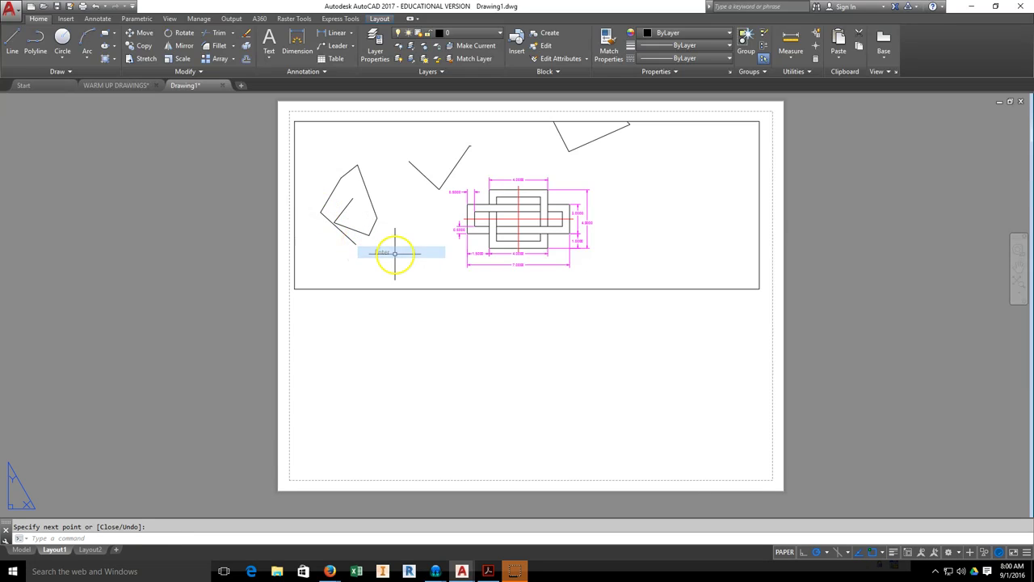
Step: Stretch the viewport's left edge inward past the paper-space line shape, leaving that shape outside the viewport
{"action": "left_click", "coordinate": [371, 289]}
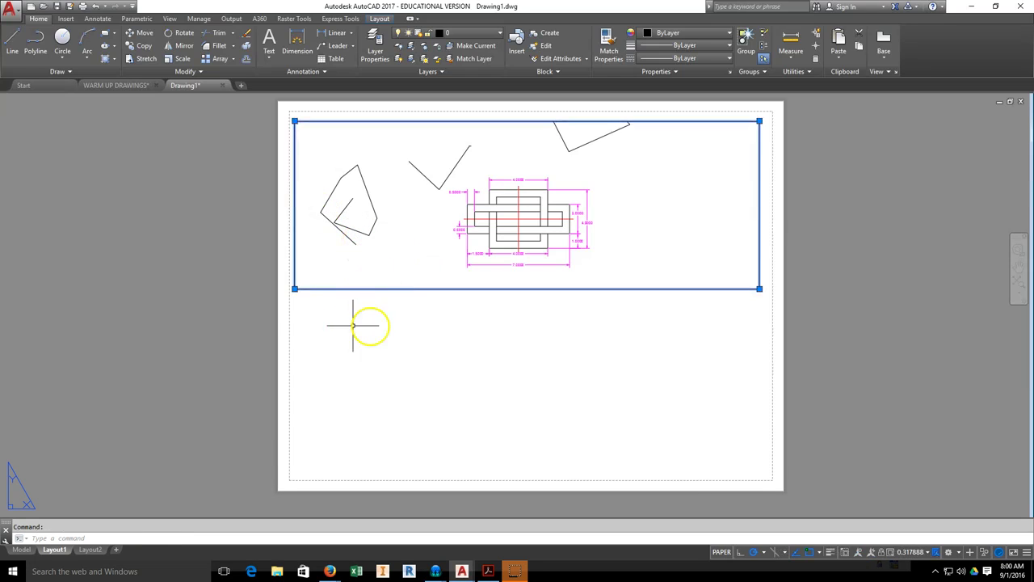
{"action": "left_click", "coordinate": [295, 289]}
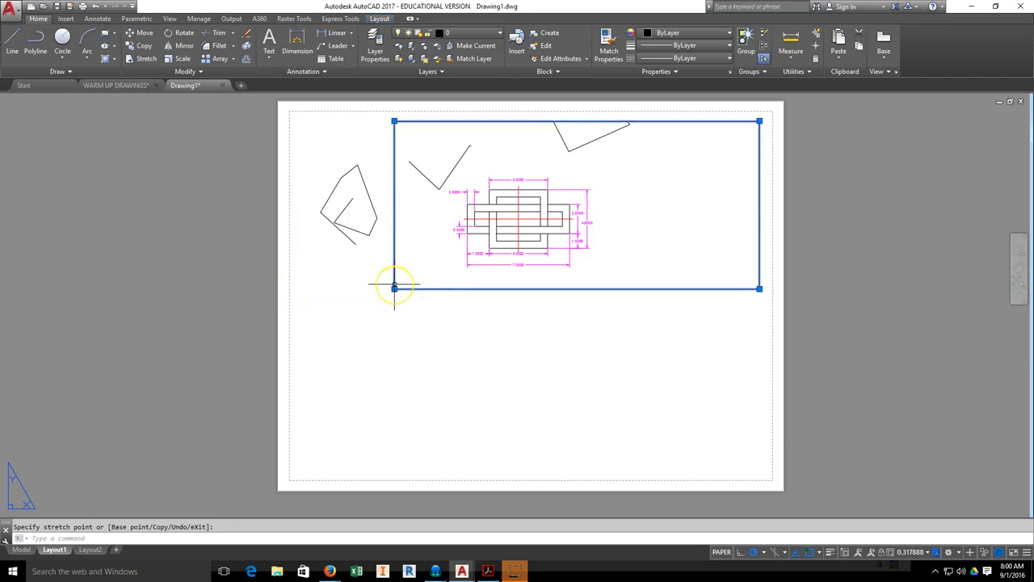
Step: Activate model space inside the viewport and zoom the model in and out to compare it with the paper-space shape outside
{"action": "left_click", "coordinate": [395, 288]}
{"action": "left_click", "coordinate": [676, 185]}
{"action": "double_click", "coordinate": [676, 185]}
{"action": "scroll", "coordinate": [501, 216], "scroll_direction": "up", "scroll_amount": 4}
{"action": "scroll", "coordinate": [501, 216], "scroll_direction": "down", "scroll_amount": 5}
{"action": "scroll", "coordinate": [509, 224], "scroll_direction": "up", "scroll_amount": 5}
{"action": "scroll", "coordinate": [550, 209], "scroll_direction": "down", "scroll_amount": 4}
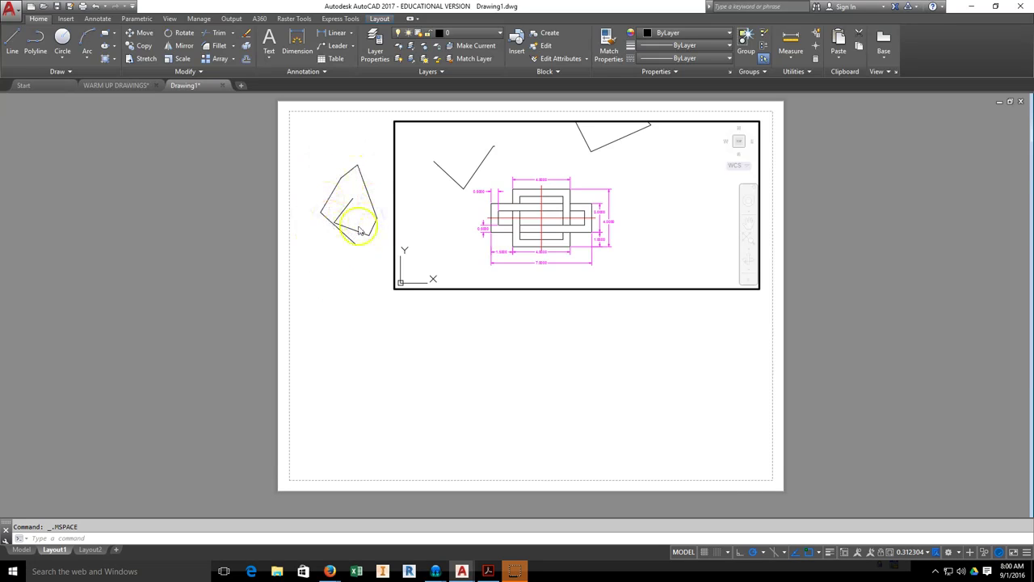
{"action": "scroll", "coordinate": [461, 224], "scroll_direction": "up", "scroll_amount": 5}
{"action": "scroll", "coordinate": [462, 224], "scroll_direction": "down", "scroll_amount": 8}
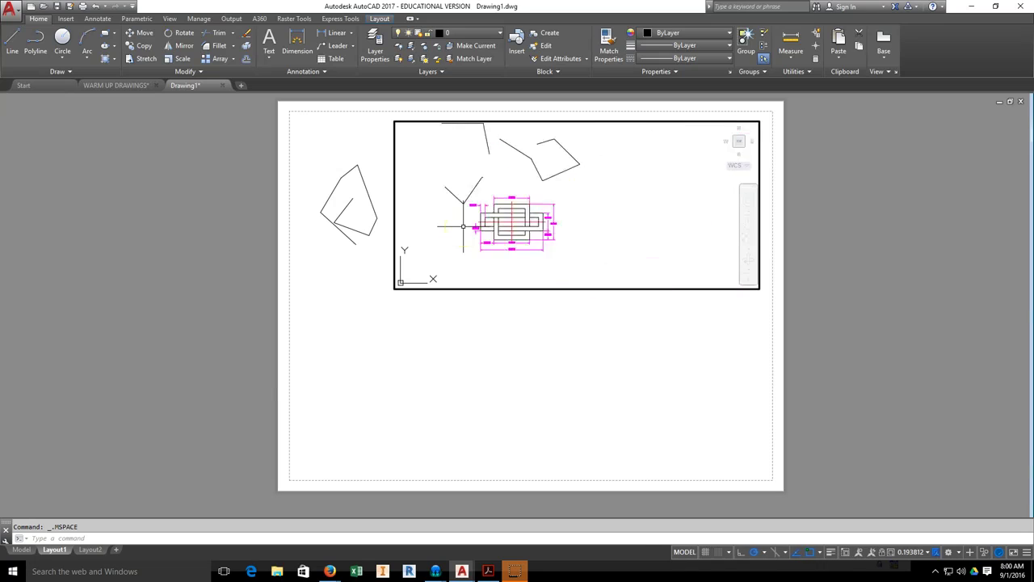
Step: Sketch a small open chain of four line segments in model space beside the dimensioned rectangles, working through the viewport
{"action": "scroll", "coordinate": [463, 226], "scroll_direction": "up", "scroll_amount": 3}
{"action": "left_click", "coordinate": [13, 47]}
{"action": "left_click", "coordinate": [448, 207]}
{"action": "left_click", "coordinate": [421, 240]}
{"action": "left_click", "coordinate": [461, 243]}
{"action": "left_click", "coordinate": [467, 208]}
{"action": "right_click", "coordinate": [457, 194]}
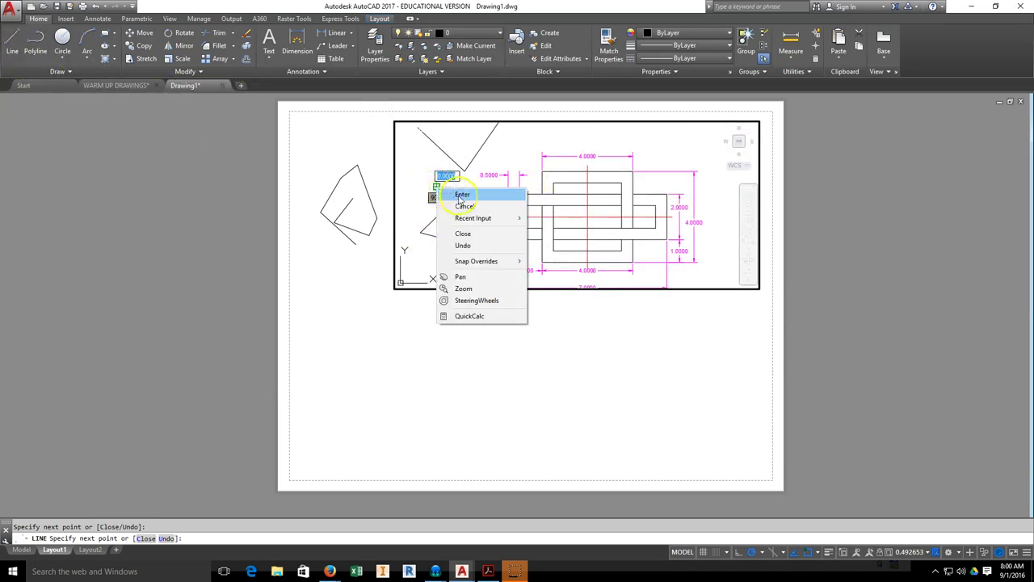
{"action": "left_click", "coordinate": [464, 200]}
Step: Zoom the model in and out to see how the new line shape scales inside the viewport, and return to paper space
{"action": "scroll", "coordinate": [461, 195], "scroll_direction": "down", "scroll_amount": 5}
{"action": "scroll", "coordinate": [462, 195], "scroll_direction": "up", "scroll_amount": 1}
{"action": "scroll", "coordinate": [462, 195], "scroll_direction": "up", "scroll_amount": 4}
{"action": "scroll", "coordinate": [462, 195], "scroll_direction": "down", "scroll_amount": 5}
{"action": "scroll", "coordinate": [461, 195], "scroll_direction": "up", "scroll_amount": 5}
{"action": "scroll", "coordinate": [469, 202], "scroll_direction": "down", "scroll_amount": 5}
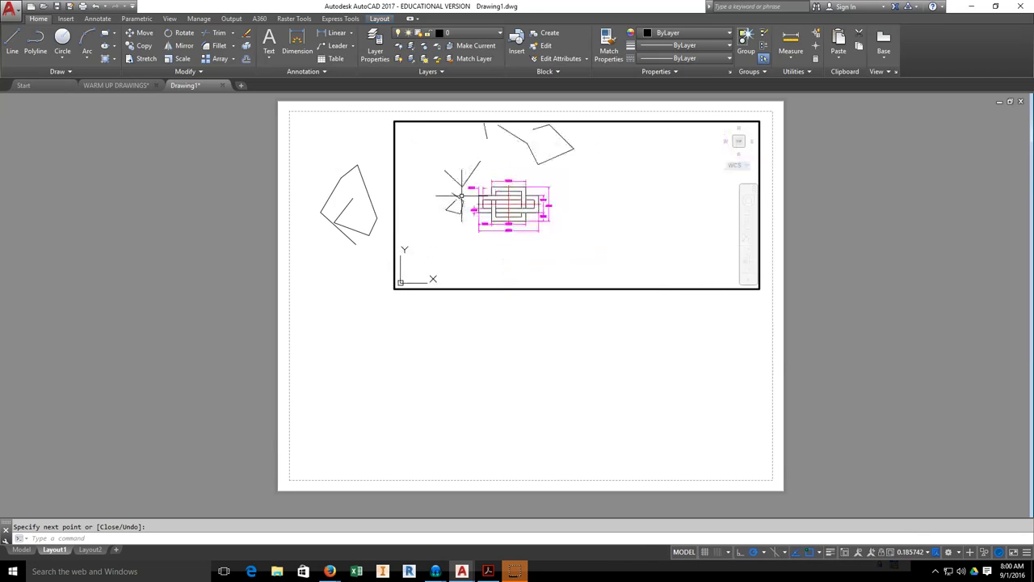
{"action": "double_click", "coordinate": [530, 340]}
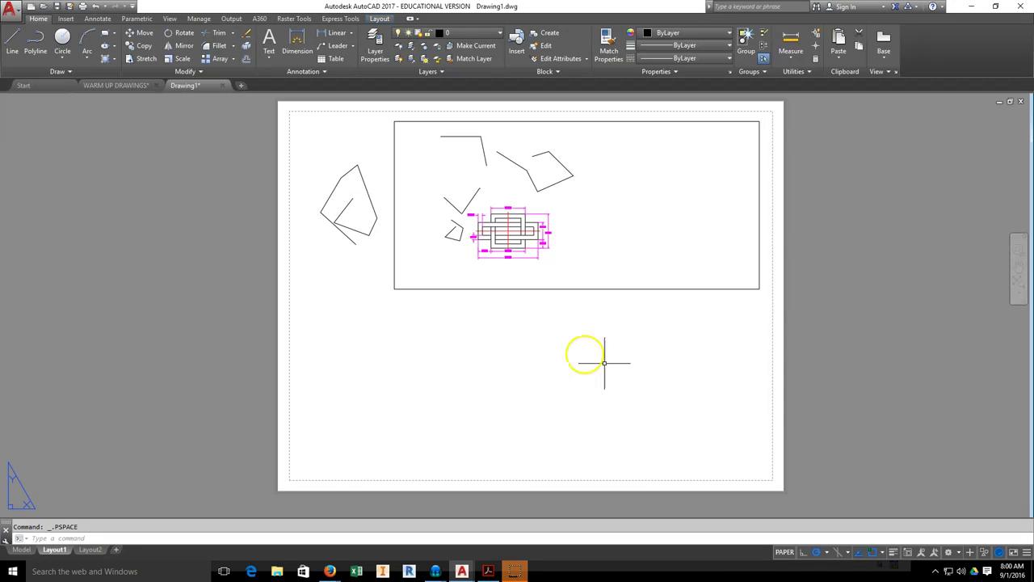
Step: Sketch a large M-shaped chain of four lines in paper space, crossing the viewport's lower border
{"action": "left_click", "coordinate": [14, 48]}
{"action": "left_click", "coordinate": [662, 418]}
{"action": "left_click", "coordinate": [650, 214]}
{"action": "left_click", "coordinate": [529, 341]}
{"action": "left_click", "coordinate": [439, 208]}
{"action": "left_click", "coordinate": [374, 396]}
{"action": "right_click", "coordinate": [374, 396]}
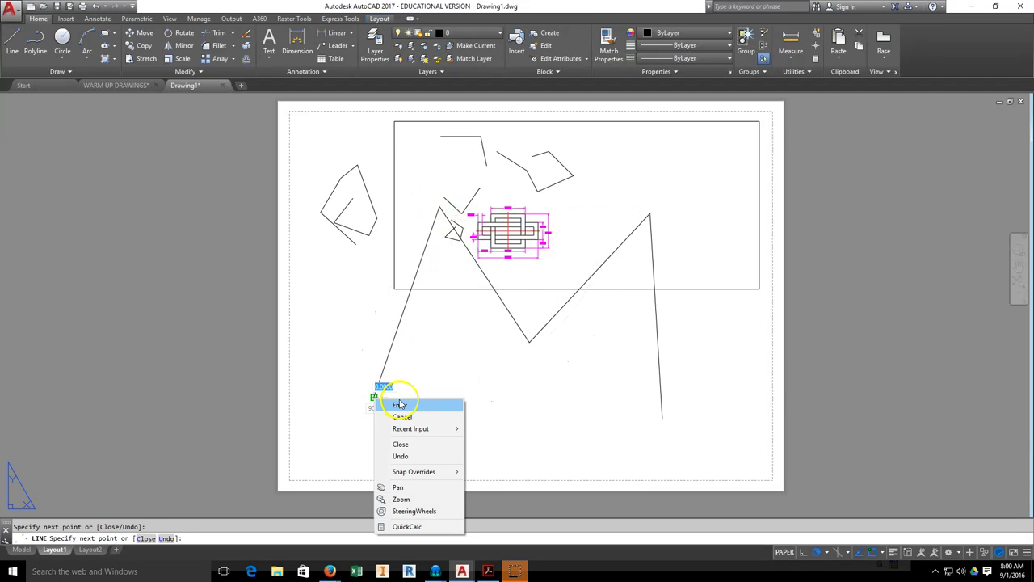
{"action": "left_click", "coordinate": [386, 402]}
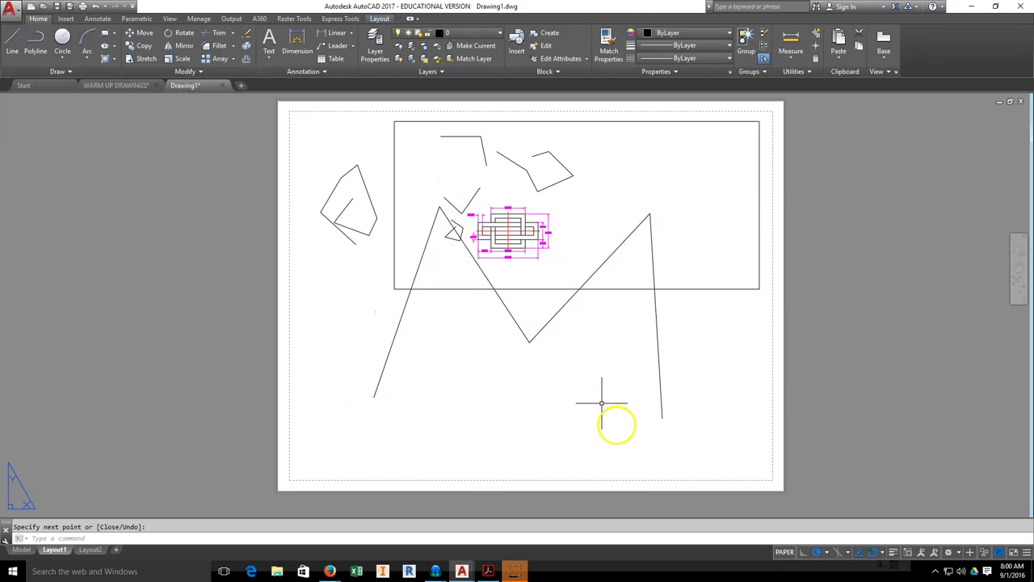
Step: Zoom and pan the model within the viewport to compare it with the M-shaped paper-space lines, and return to paper space
{"action": "double_click", "coordinate": [714, 272]}
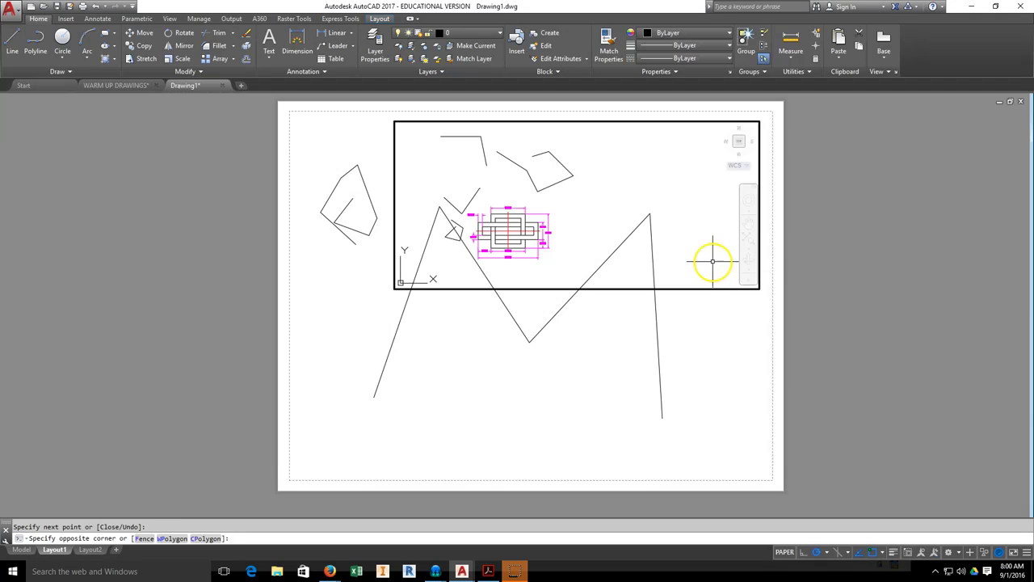
{"action": "scroll", "coordinate": [606, 219], "scroll_direction": "down", "scroll_amount": 1}
{"action": "scroll", "coordinate": [597, 222], "scroll_direction": "up", "scroll_amount": 3}
{"action": "scroll", "coordinate": [597, 222], "scroll_direction": "down", "scroll_amount": 3}
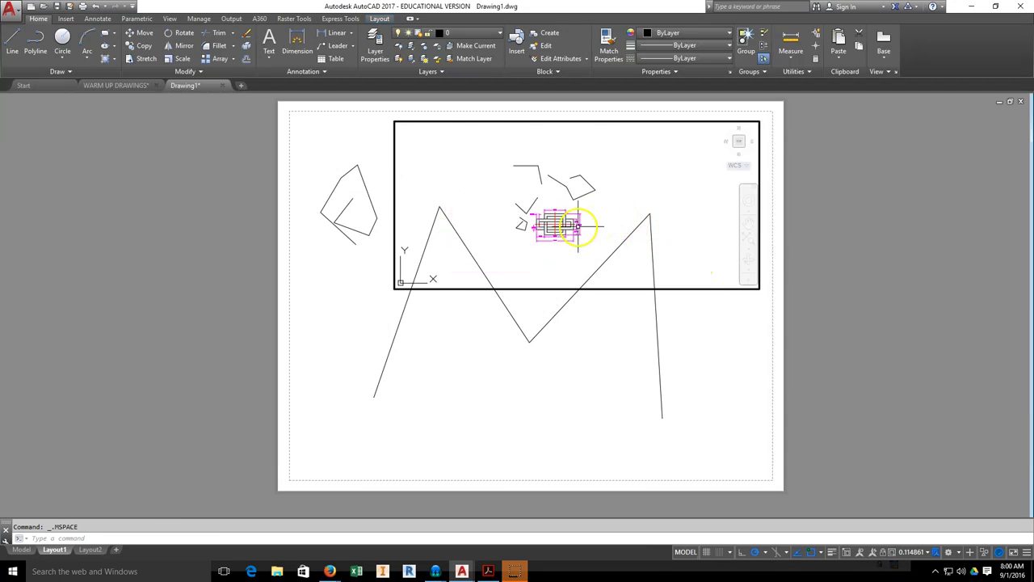
{"action": "scroll", "coordinate": [566, 227], "scroll_direction": "up", "scroll_amount": 3}
{"action": "mouse_move", "coordinate": [566, 227]}
{"action": "middle_mouse_down"}
{"action": "mouse_move", "coordinate": [651, 231]}
{"action": "mouse_move", "coordinate": [525, 220]}
{"action": "mouse_move", "coordinate": [676, 224]}
{"action": "mouse_move", "coordinate": [512, 224]}
{"action": "mouse_move", "coordinate": [621, 210]}
{"action": "mouse_move", "coordinate": [536, 203]}
{"action": "mouse_move", "coordinate": [590, 232]}
{"action": "mouse_move", "coordinate": [554, 219]}
{"action": "mouse_move", "coordinate": [541, 230]}
{"action": "middle_mouse_up"}
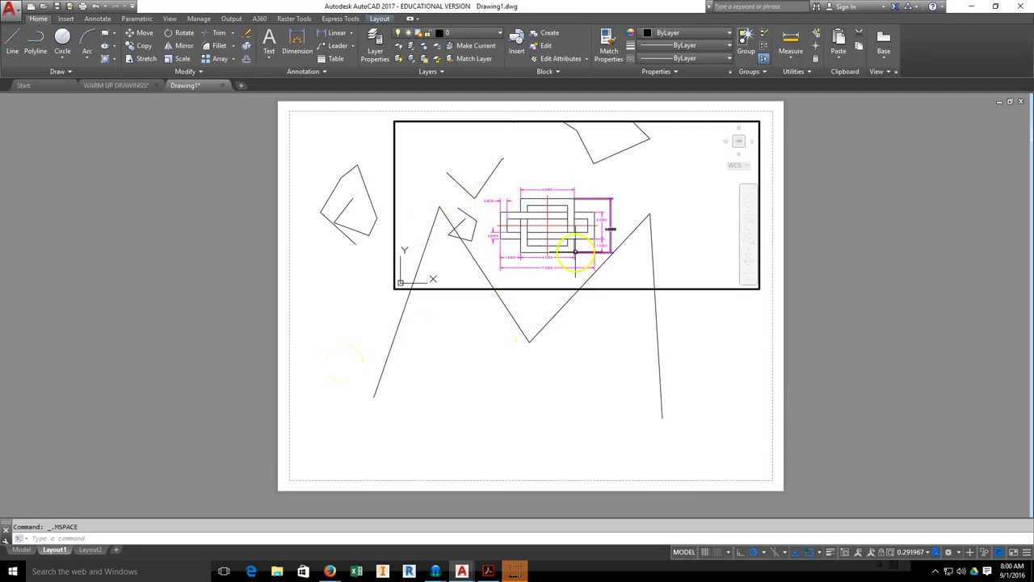
{"action": "double_click", "coordinate": [688, 355]}
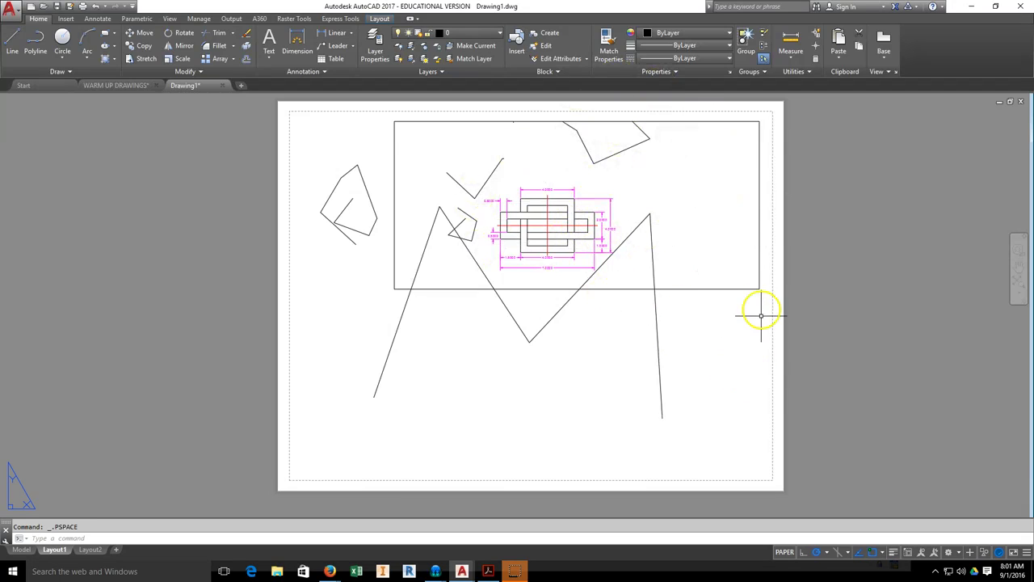
Step: Delete the viewport from Layout1 and check the dimensioned rectangles and sketched lines in model space
{"action": "left_click", "coordinate": [760, 288]}
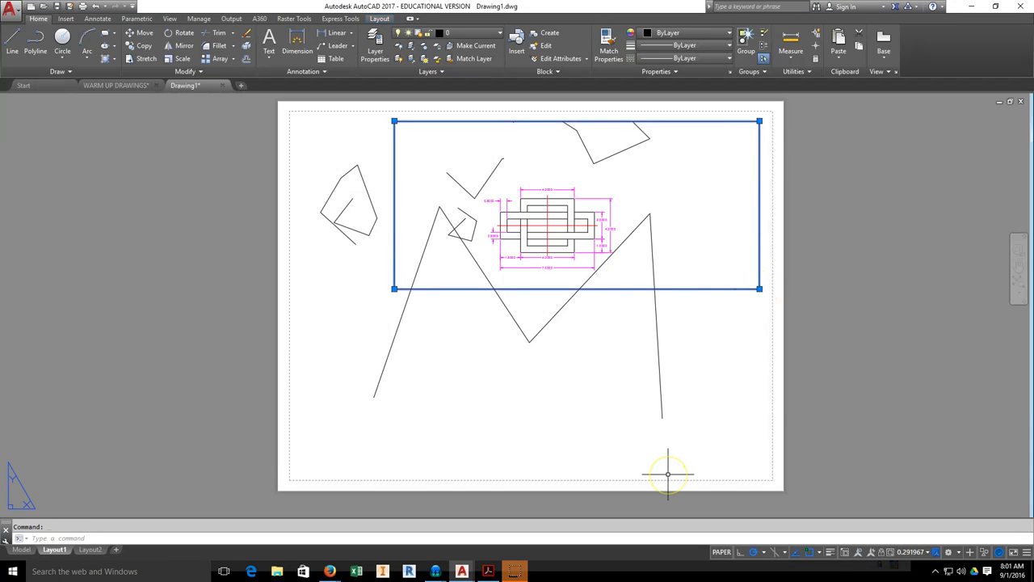
{"action": "key", "text": "Delete"}
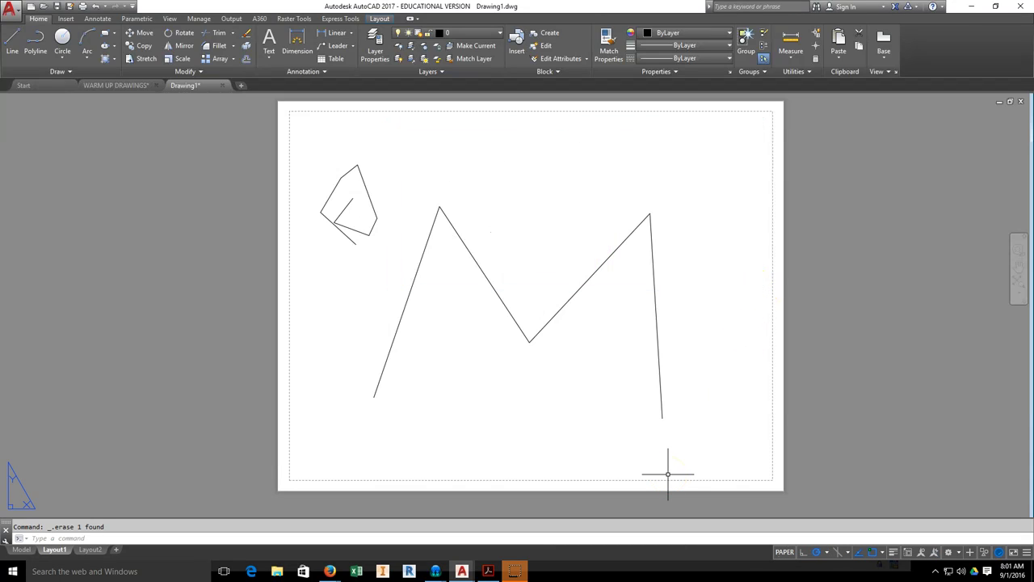
{"action": "left_click", "coordinate": [22, 549]}
{"action": "scroll", "coordinate": [450, 296], "scroll_direction": "down", "scroll_amount": 3}
{"action": "scroll", "coordinate": [474, 288], "scroll_direction": "up", "scroll_amount": 3}
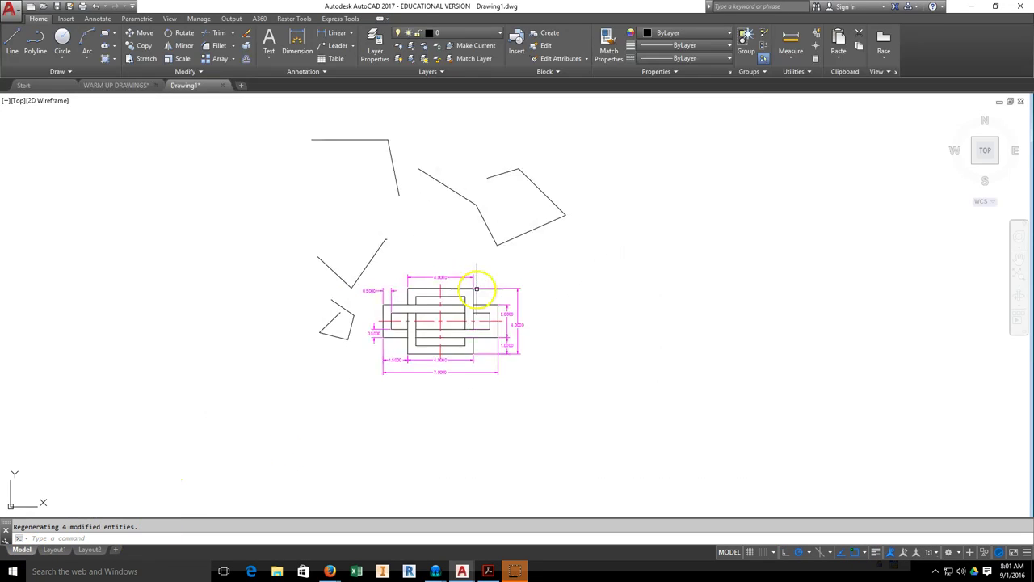
{"action": "scroll", "coordinate": [359, 350], "scroll_direction": "up", "scroll_amount": 2}
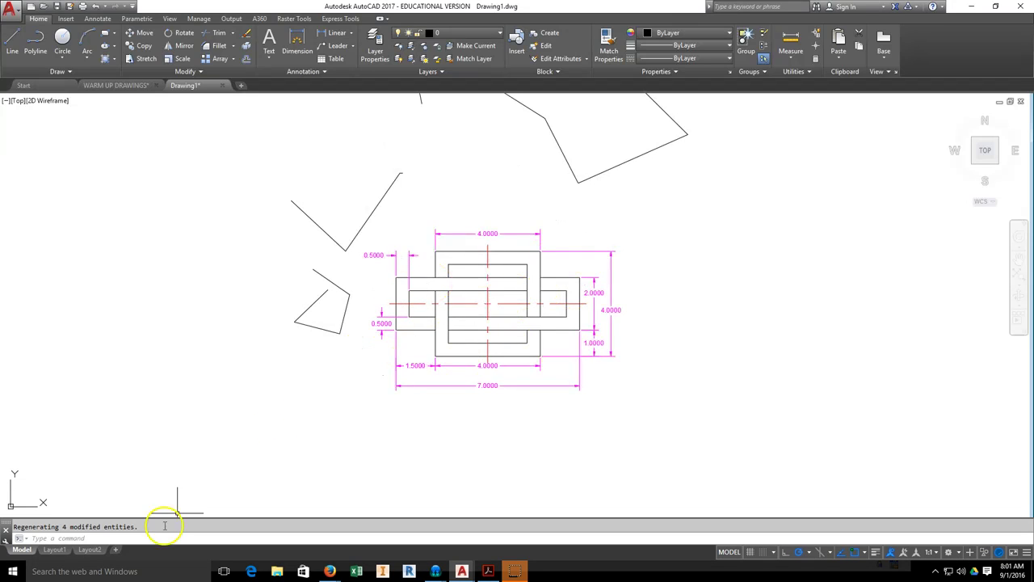
Step: Return to Layout1 and erase all the paper-space lines with one crossing selection, leaving an empty sheet
{"action": "left_click", "coordinate": [54, 550]}
{"action": "middle_click_drag", "start_coordinate": [439, 330], "coordinate": [459, 320]}
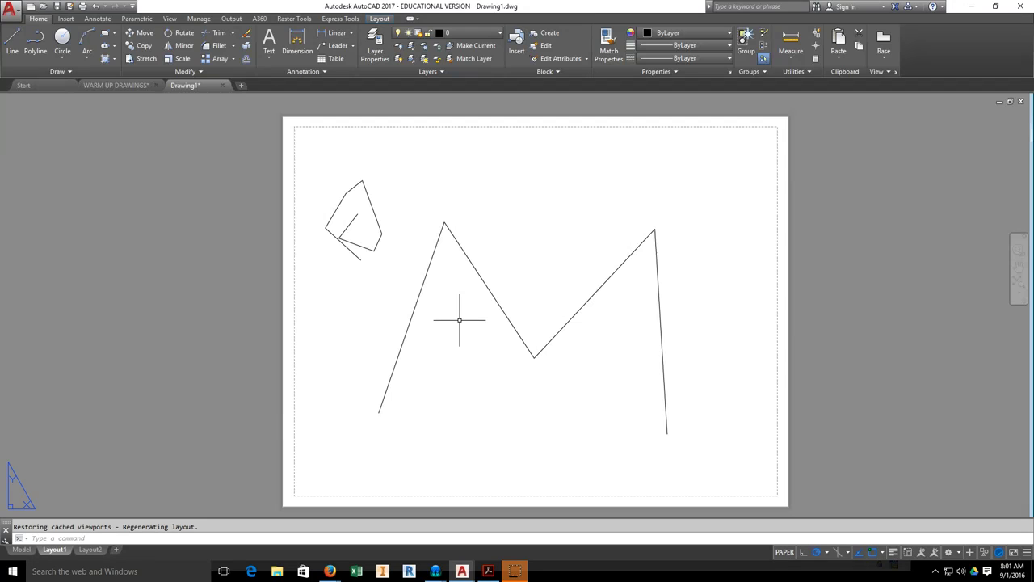
{"action": "scroll", "coordinate": [458, 320], "scroll_direction": "down", "scroll_amount": 2}
{"action": "scroll", "coordinate": [605, 235], "scroll_direction": "up", "scroll_amount": 2}
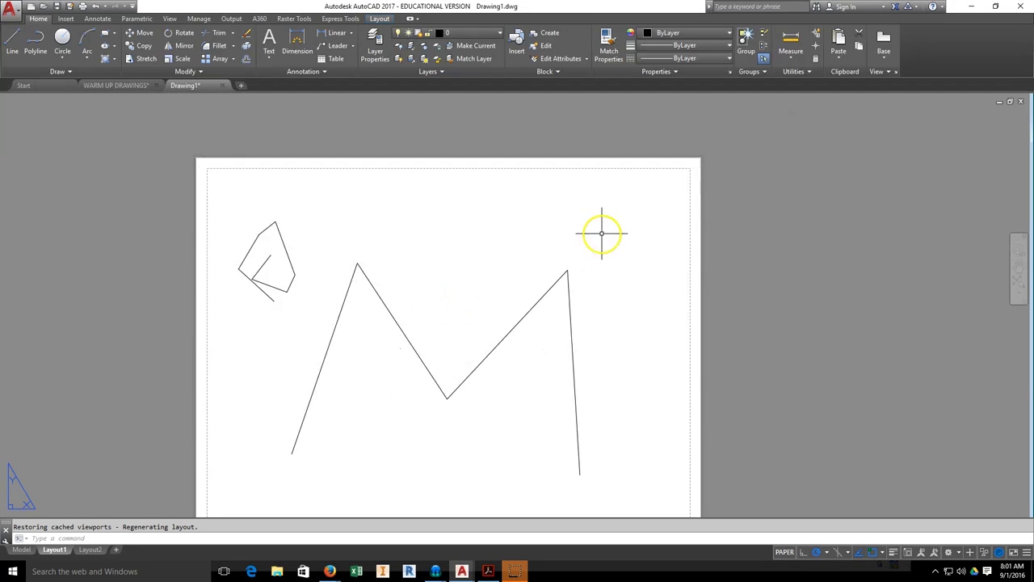
{"action": "middle_click_drag", "start_coordinate": [373, 317], "coordinate": [376, 290]}
{"action": "left_click", "coordinate": [648, 176]}
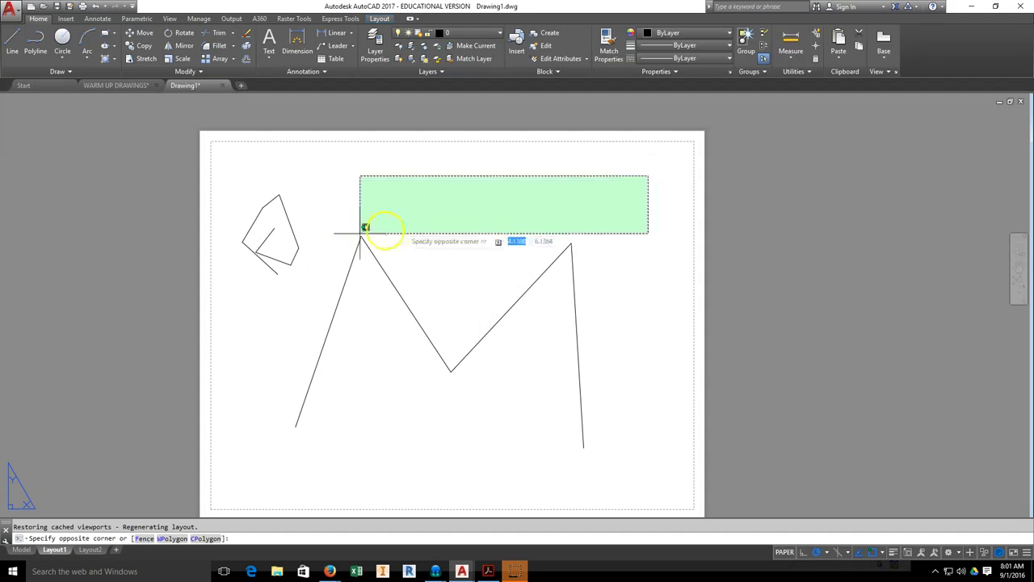
{"action": "left_click", "coordinate": [233, 451]}
{"action": "key", "text": "Delete"}
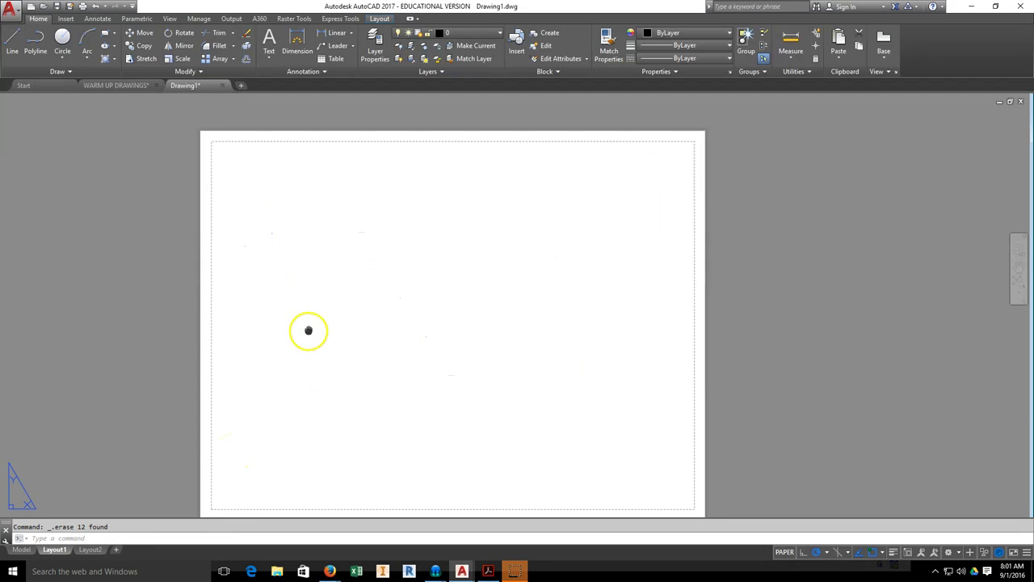
{"action": "middle_click_drag", "start_coordinate": [307, 331], "coordinate": [344, 305]}
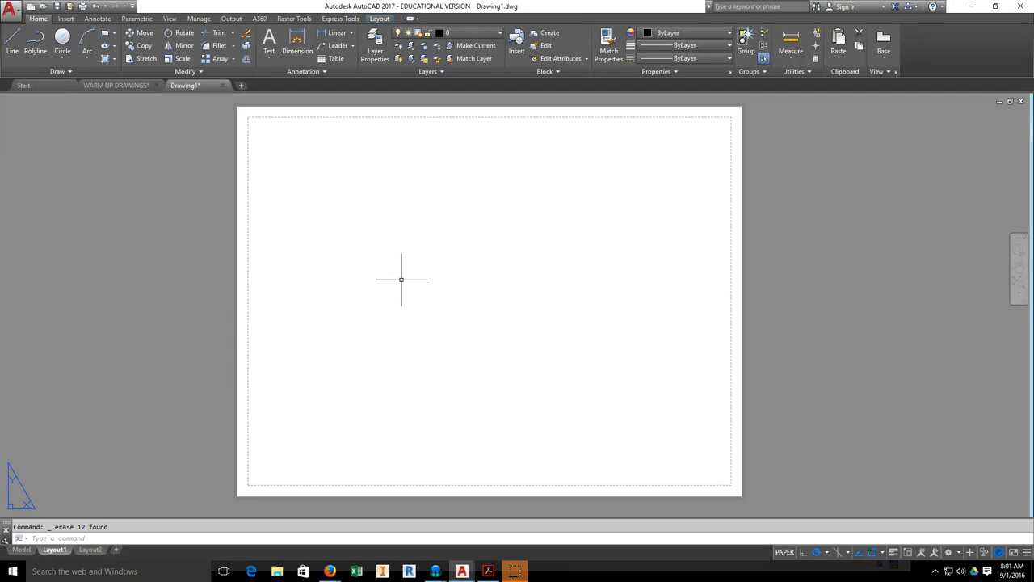
Step: Create a rectangular viewport spanning nearly the full printable width across the upper half of the Layout1 sheet
{"action": "left_click", "coordinate": [381, 18]}
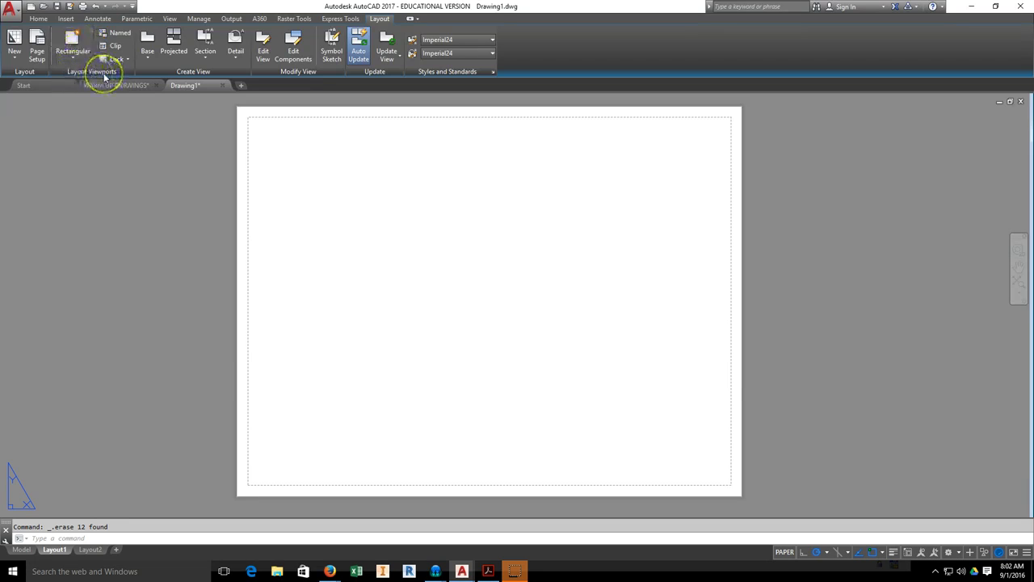
{"action": "left_click", "coordinate": [77, 58]}
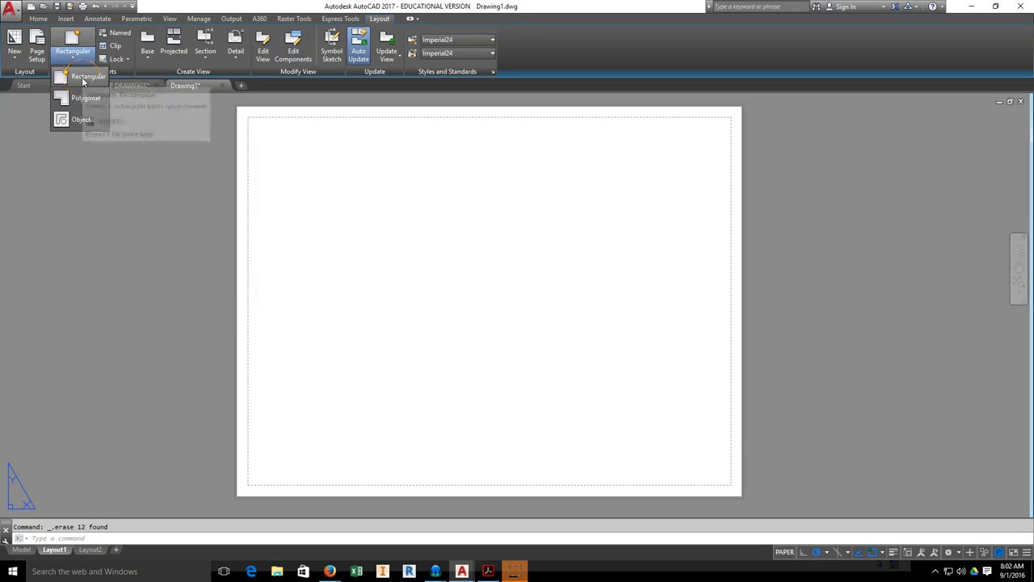
{"action": "left_click", "coordinate": [83, 84]}
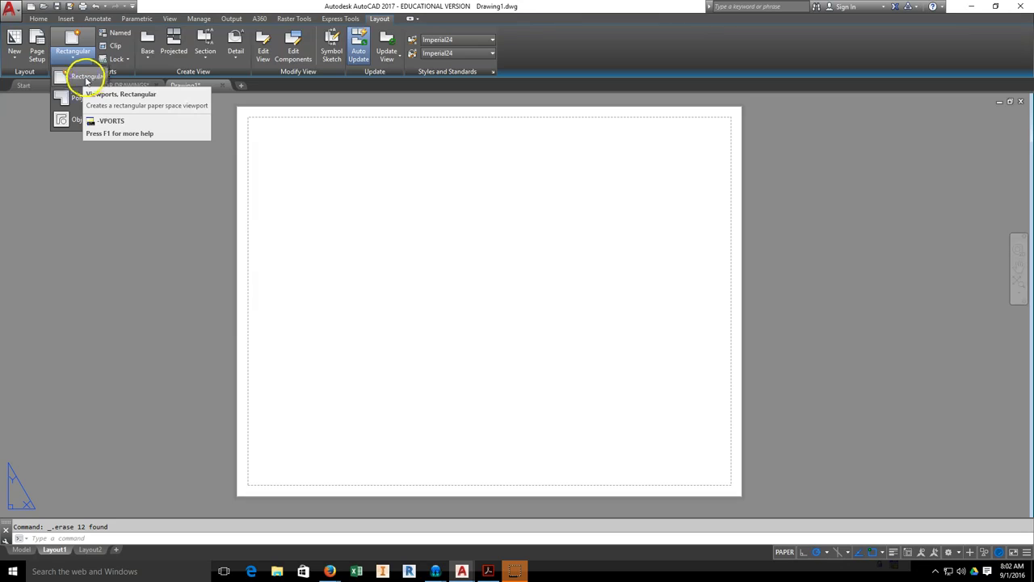
{"action": "left_click", "coordinate": [86, 79]}
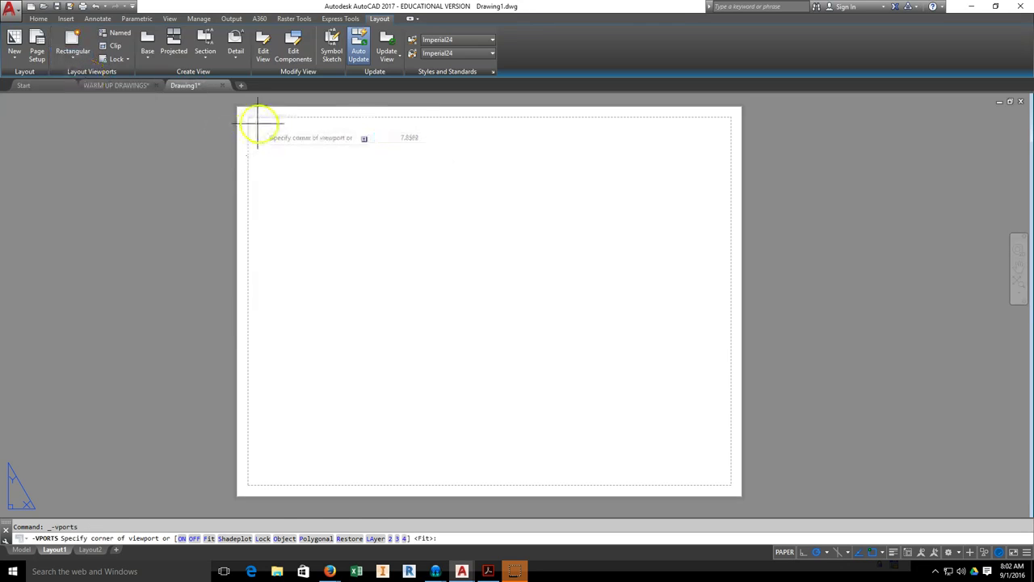
{"action": "left_click", "coordinate": [254, 122]}
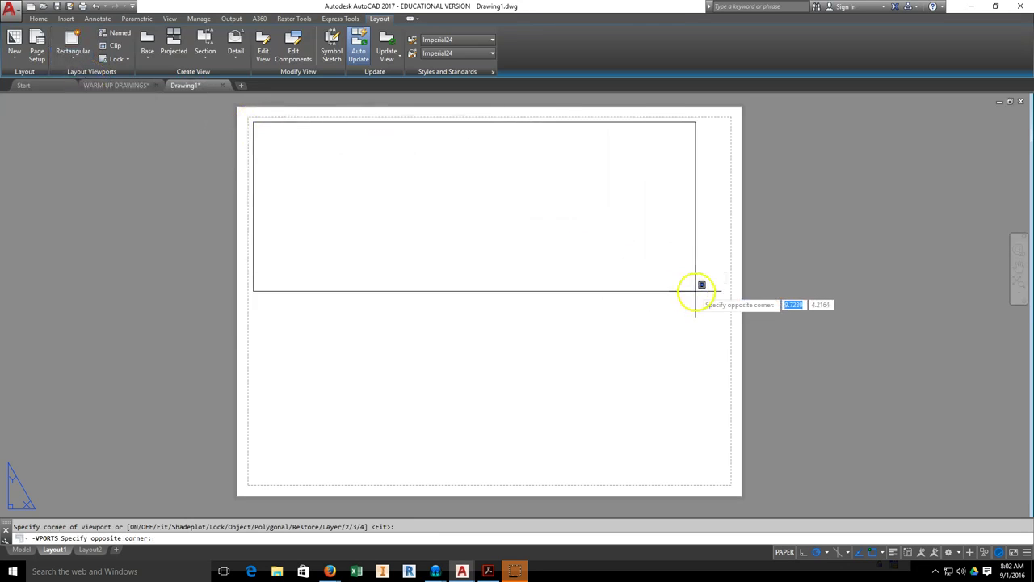
{"action": "left_click", "coordinate": [723, 296]}
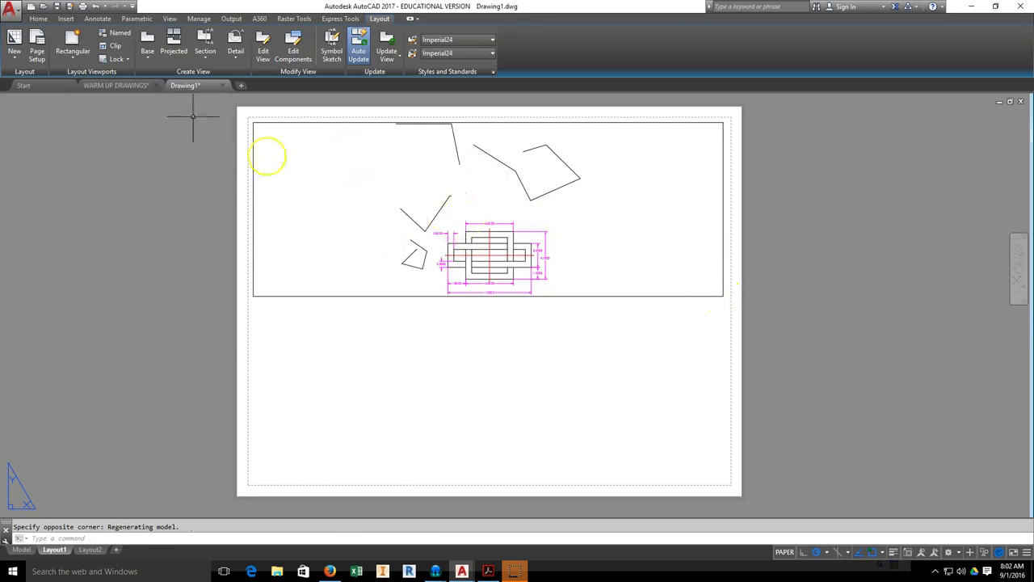
Step: Create a second rectangular viewport of matching width just below the first, filling the sheet's lower half
{"action": "left_click", "coordinate": [73, 58]}
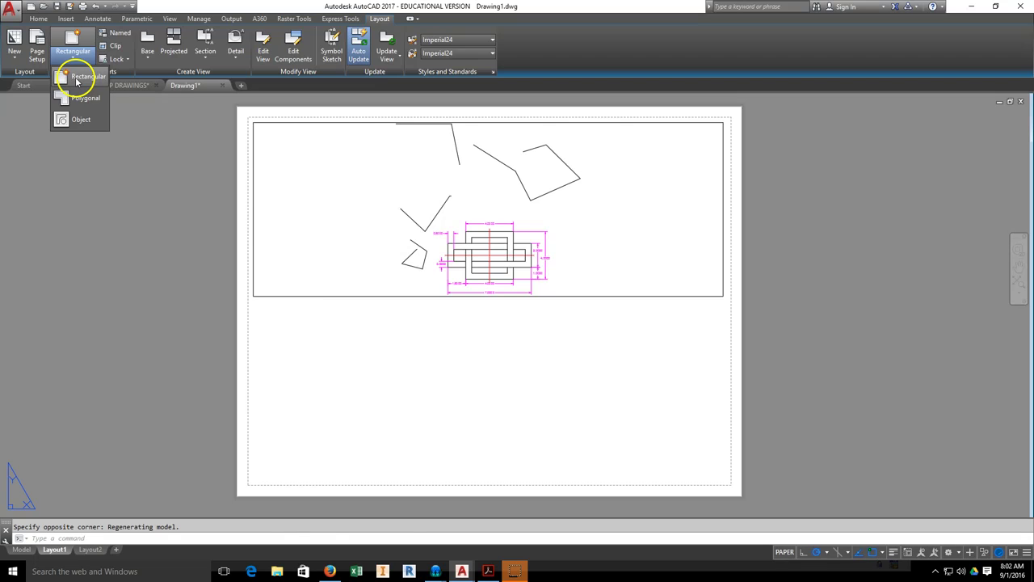
{"action": "left_click", "coordinate": [77, 77]}
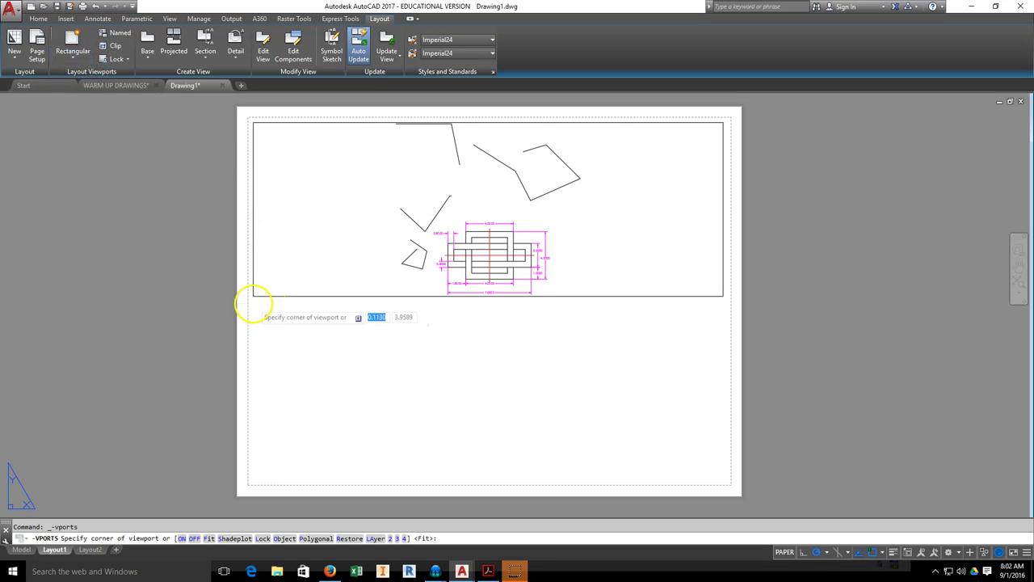
{"action": "left_click", "coordinate": [253, 303]}
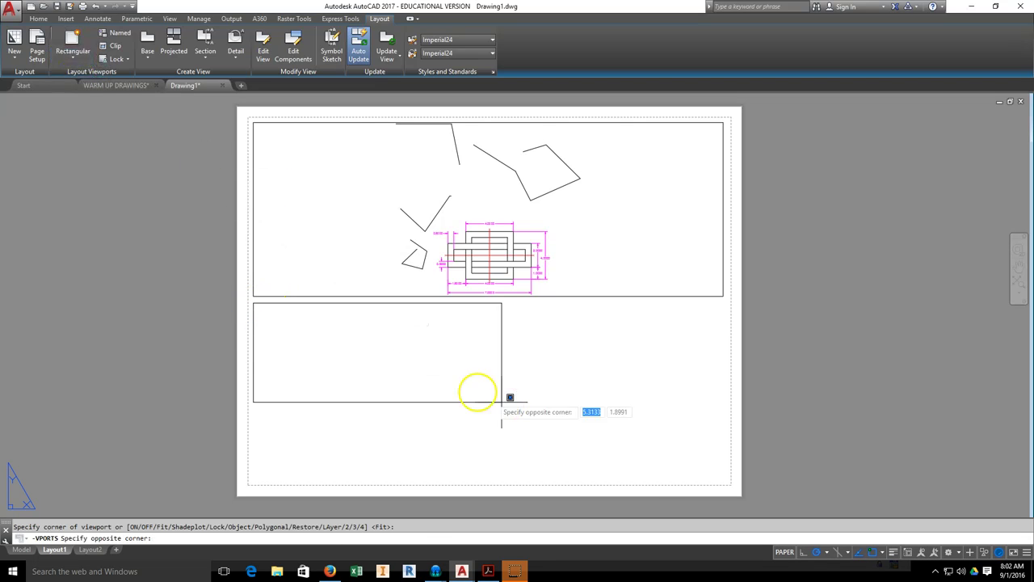
{"action": "left_click", "coordinate": [721, 480]}
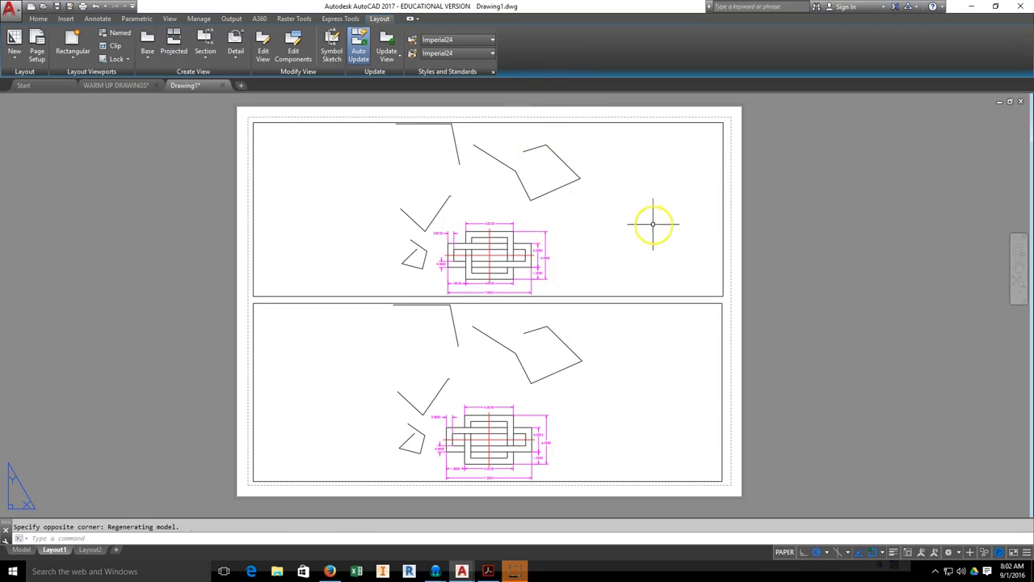
Step: Reposition the model in the upper viewport so the full dimensioned rectangles sit clear of its lower border
{"action": "double_click", "coordinate": [509, 231]}
{"action": "scroll", "coordinate": [508, 231], "scroll_direction": "down", "scroll_amount": 5}
{"action": "scroll", "coordinate": [508, 231], "scroll_direction": "up", "scroll_amount": 5}
{"action": "middle_click_drag", "start_coordinate": [509, 223], "coordinate": [494, 171]}
{"action": "scroll", "coordinate": [493, 172], "scroll_direction": "down", "scroll_amount": 1}
Step: Shrink the model view in the lower viewport so the rectangles and all sketched line shapes fit near its centre
{"action": "left_click", "coordinate": [618, 408]}
{"action": "scroll", "coordinate": [549, 387], "scroll_direction": "down", "scroll_amount": 3}
{"action": "middle_click_drag", "start_coordinate": [549, 388], "coordinate": [536, 370]}
{"action": "scroll", "coordinate": [539, 353], "scroll_direction": "up", "scroll_amount": 4}
{"action": "scroll", "coordinate": [539, 353], "scroll_direction": "down", "scroll_amount": 5}
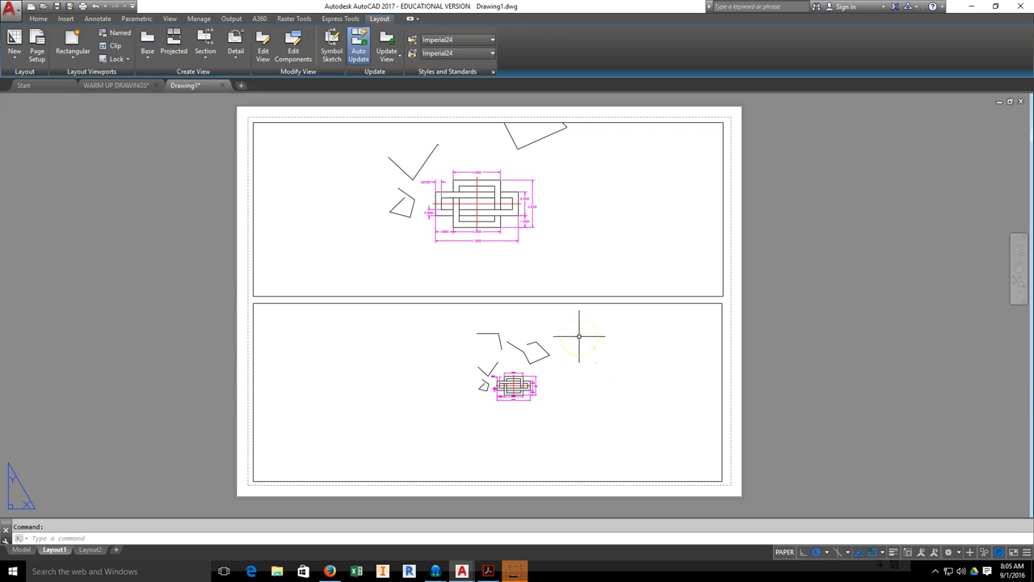
Step: Set the upper viewport's scale to 1:1 and pan the model to bring the lower dimensions into view
{"action": "double_click", "coordinate": [594, 255]}
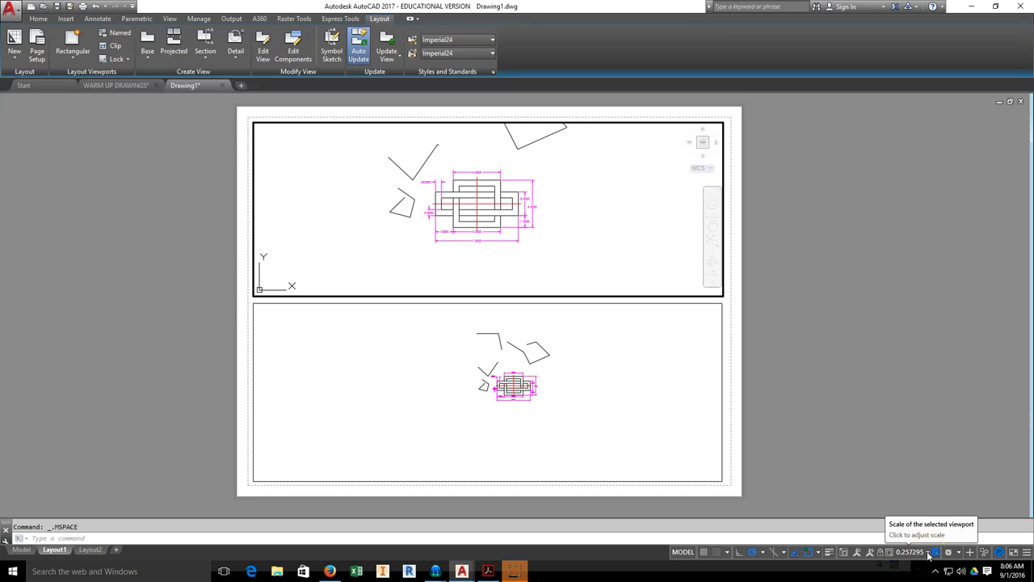
{"action": "left_click", "coordinate": [921, 554]}
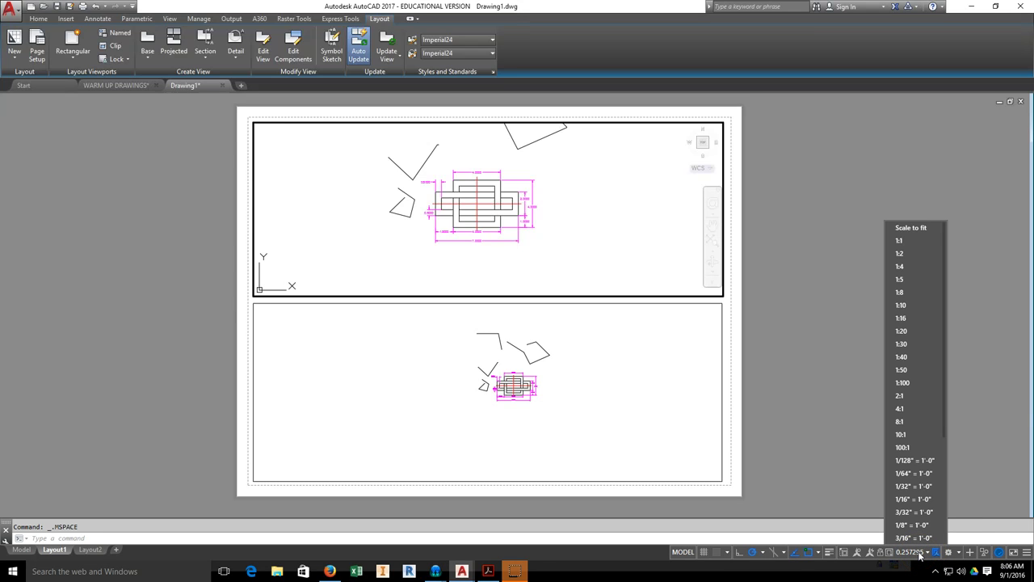
{"action": "left_click", "coordinate": [913, 242]}
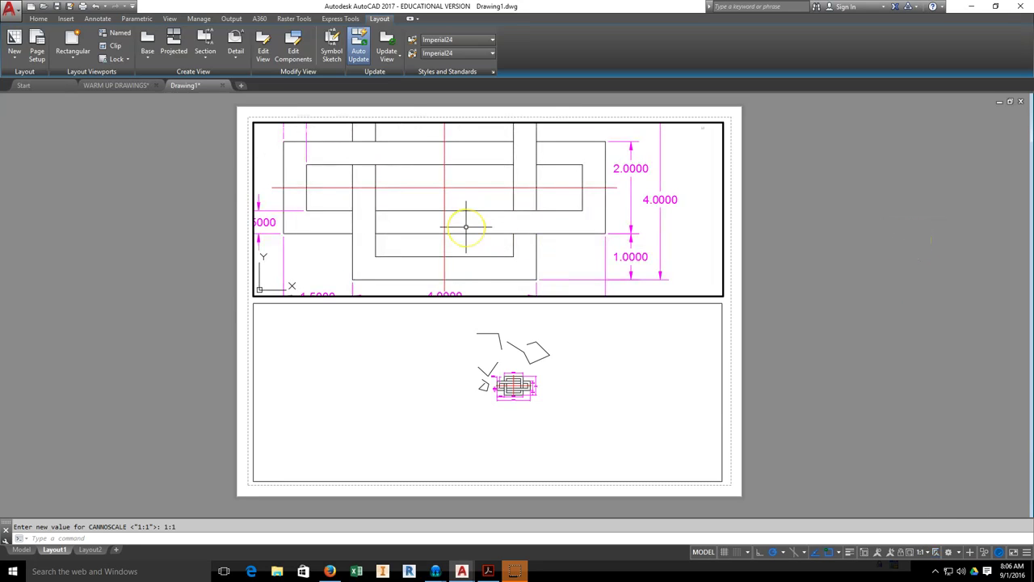
{"action": "mouse_move", "coordinate": [465, 227]}
{"action": "middle_mouse_down"}
{"action": "mouse_move", "coordinate": [494, 199]}
{"action": "mouse_move", "coordinate": [491, 167]}
{"action": "middle_mouse_up"}
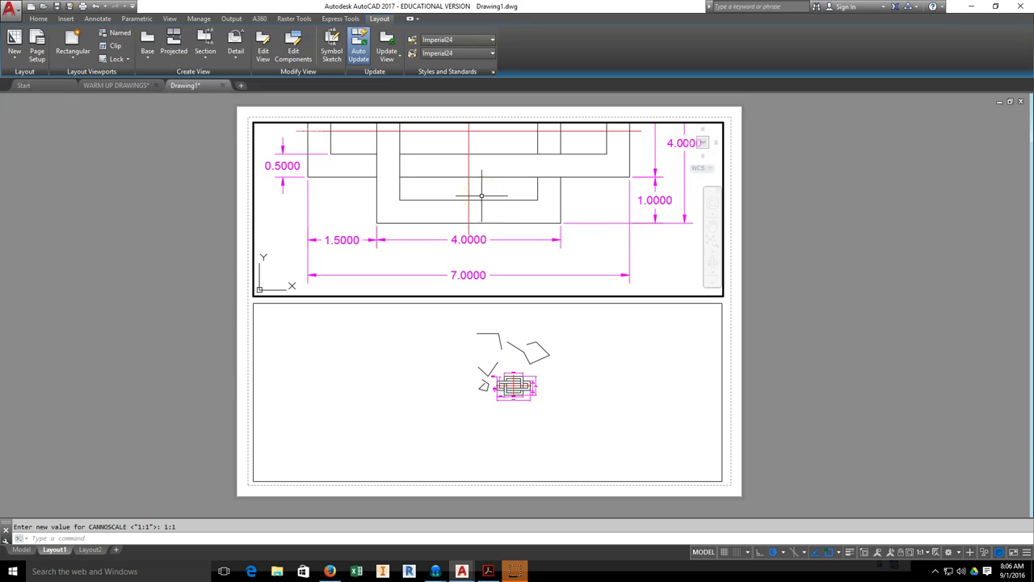
Step: Set the lower viewport's scale to 1:2 and pan its model so all dimensioned rectangles fit inside the border
{"action": "mouse_move", "coordinate": [481, 195]}
{"action": "middle_mouse_down"}
{"action": "mouse_move", "coordinate": [469, 199]}
{"action": "mouse_move", "coordinate": [482, 196]}
{"action": "mouse_move", "coordinate": [467, 187]}
{"action": "middle_mouse_up"}
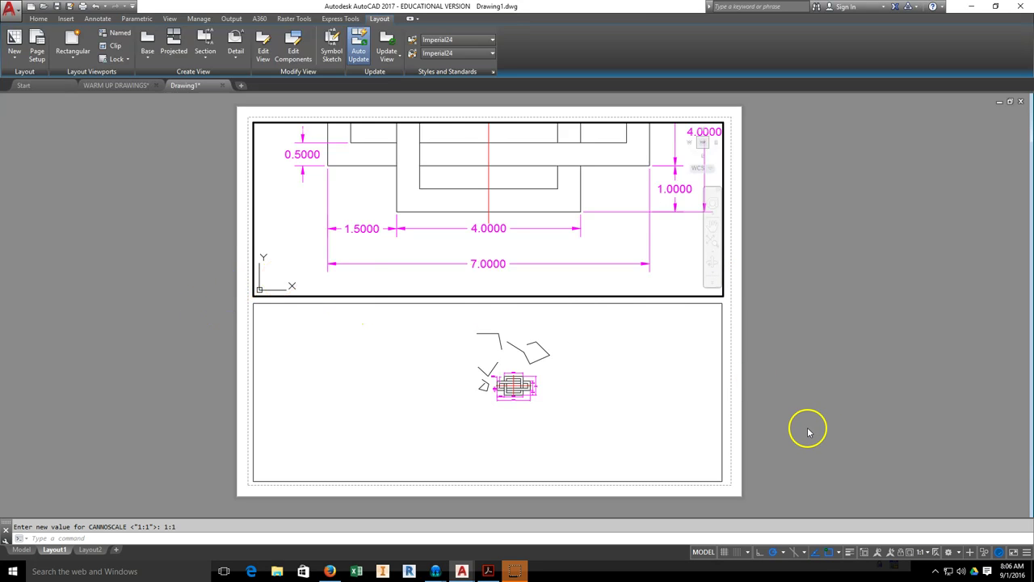
{"action": "double_click", "coordinate": [642, 404]}
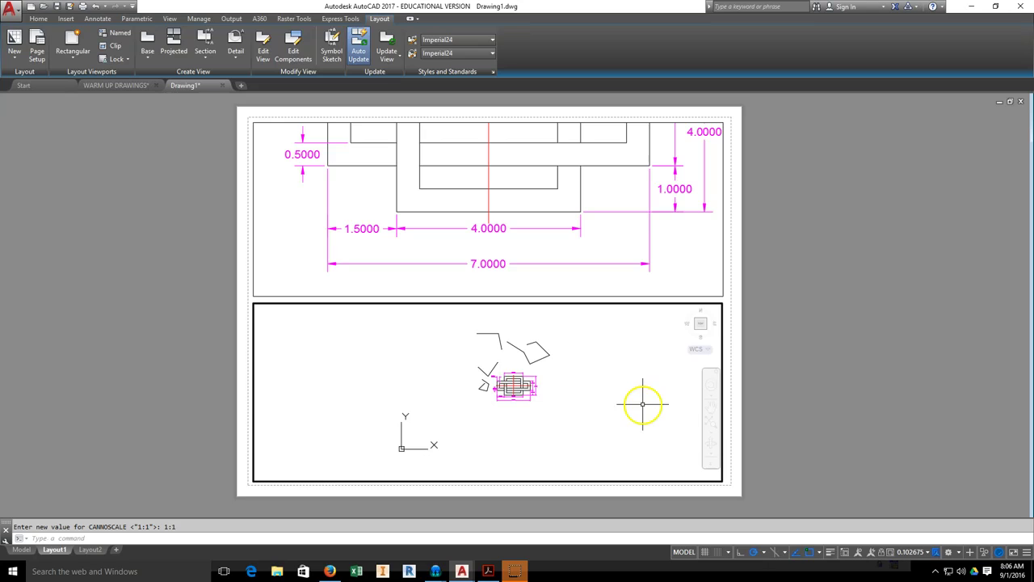
{"action": "scroll", "coordinate": [554, 408], "scroll_direction": "up", "scroll_amount": 2}
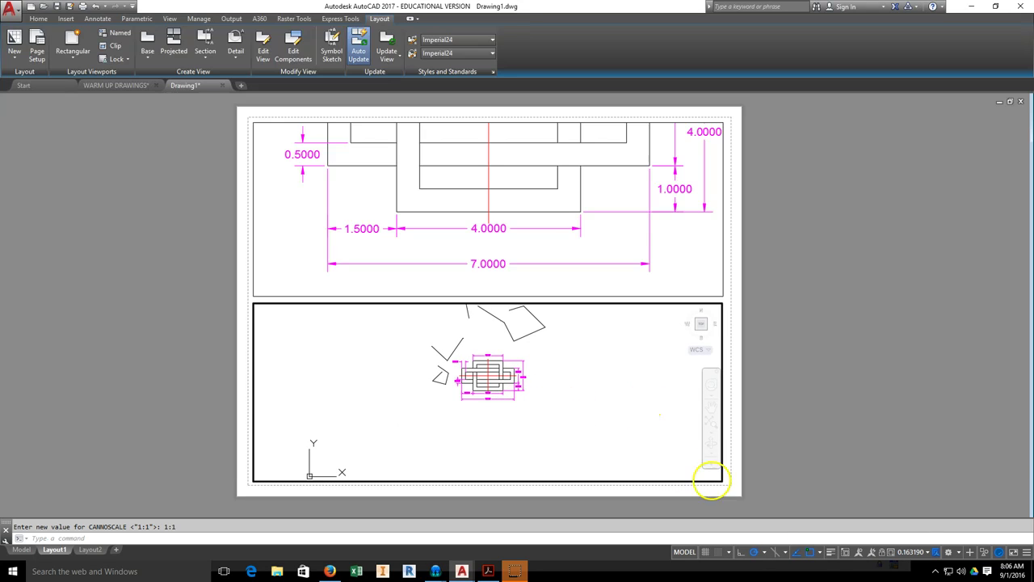
{"action": "left_click", "coordinate": [919, 553]}
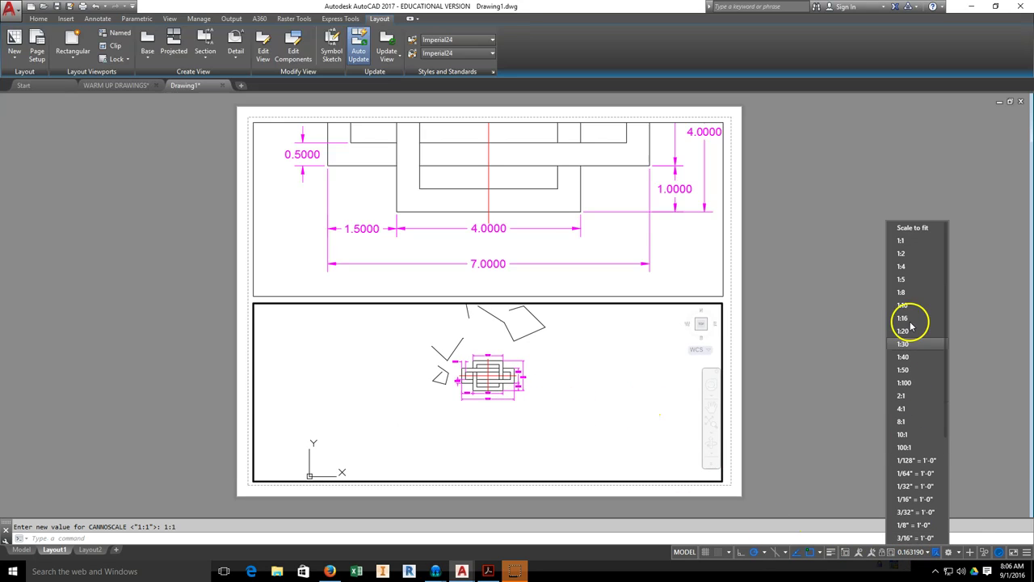
{"action": "left_click", "coordinate": [907, 254]}
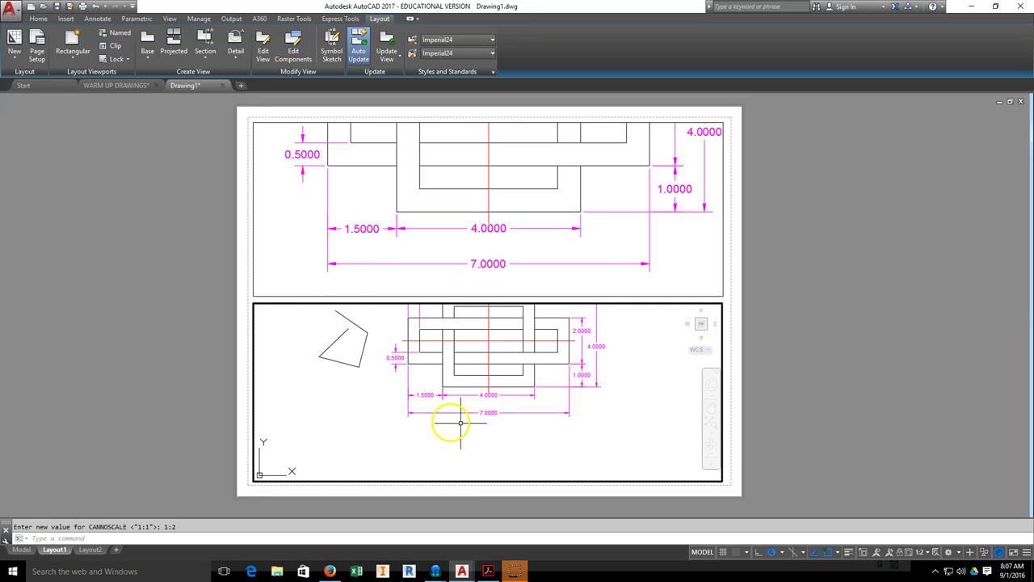
{"action": "middle_click_drag", "start_coordinate": [496, 369], "coordinate": [496, 412]}
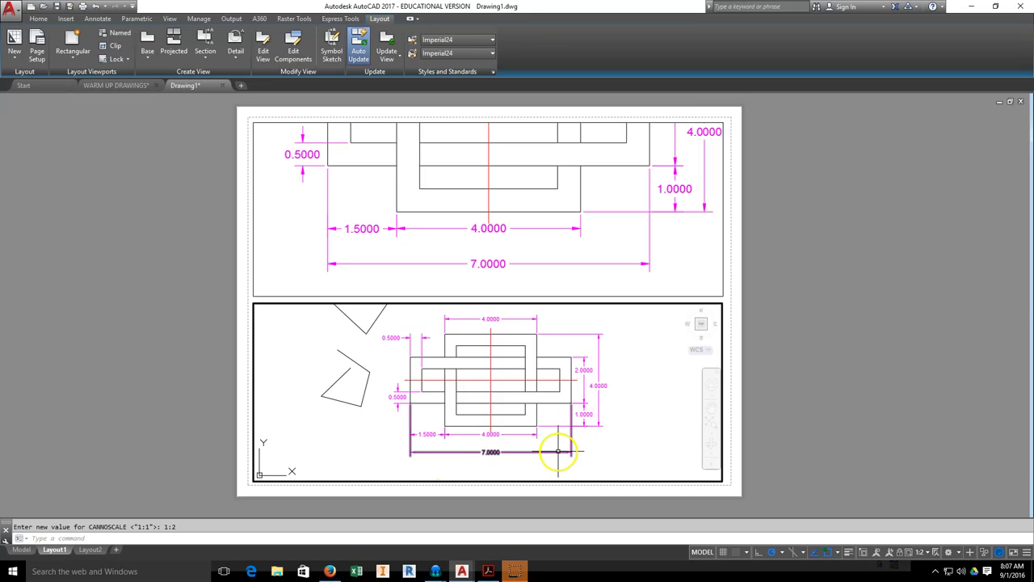
{"action": "mouse_move", "coordinate": [557, 451]}
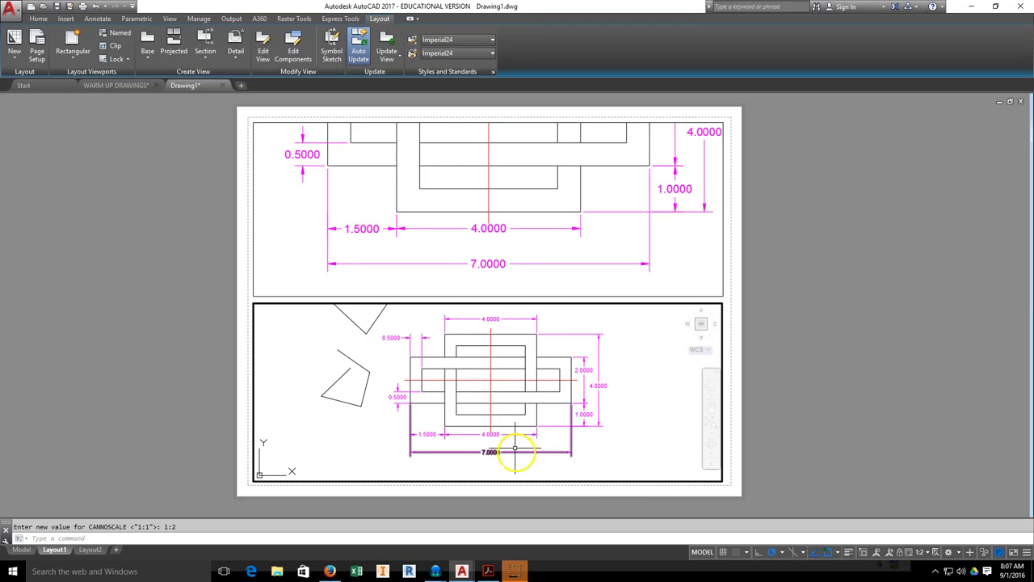
{"action": "mouse_move", "coordinate": [488, 319]}
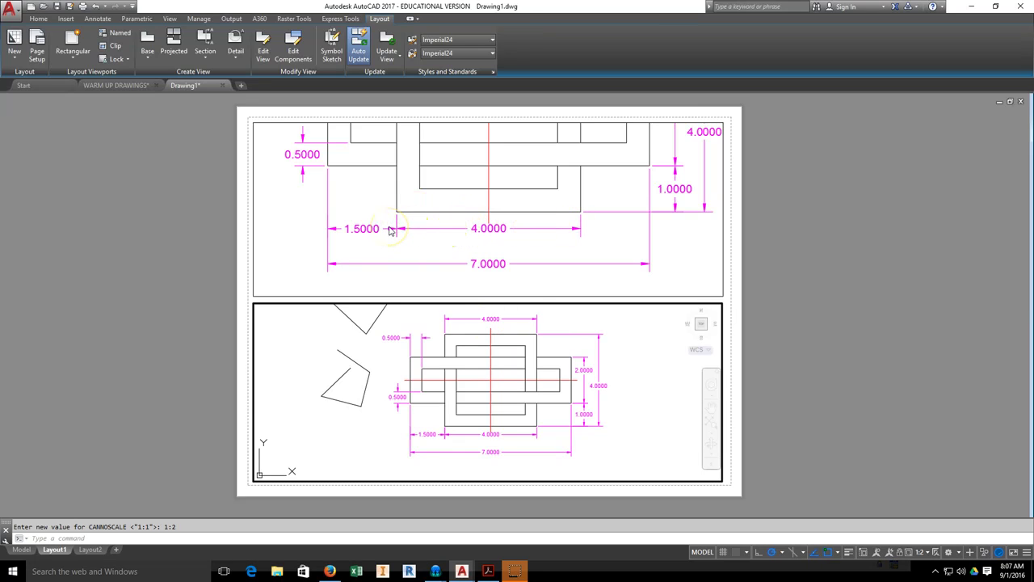
{"action": "mouse_move", "coordinate": [411, 363]}
{"action": "key", "text": "Escape"}
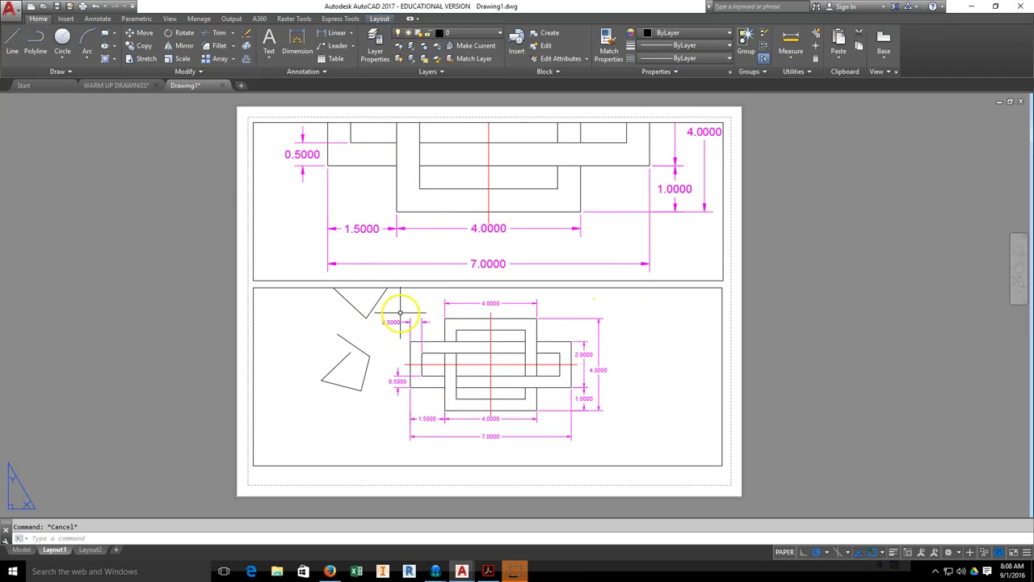
Step: Place a multiline text box under the lower viewport near the sheet's lower right corner and enter the drafter's full name
{"action": "middle_click_drag", "start_coordinate": [800, 386], "coordinate": [773, 306]}
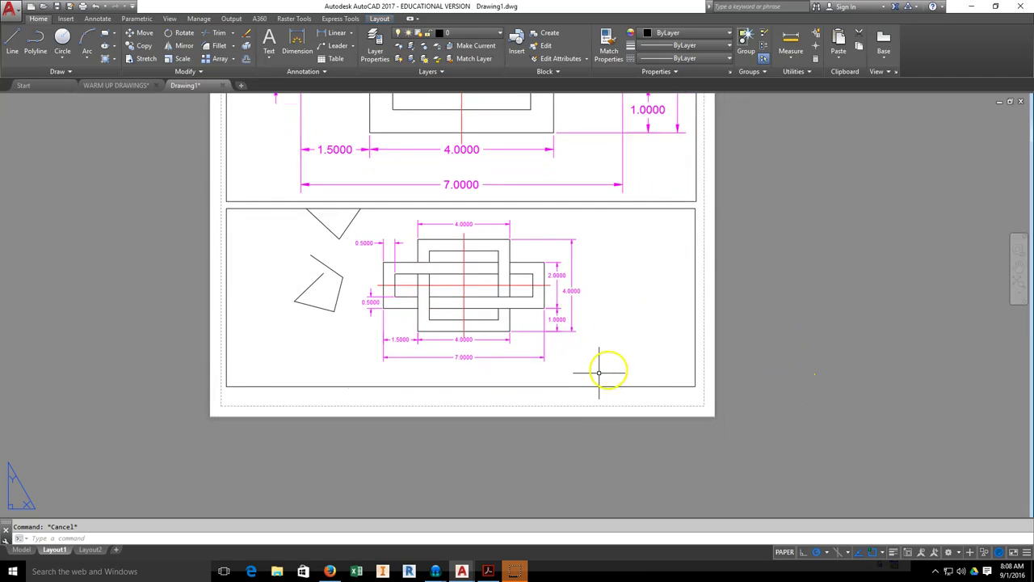
{"action": "scroll", "coordinate": [580, 397], "scroll_direction": "up", "scroll_amount": 2}
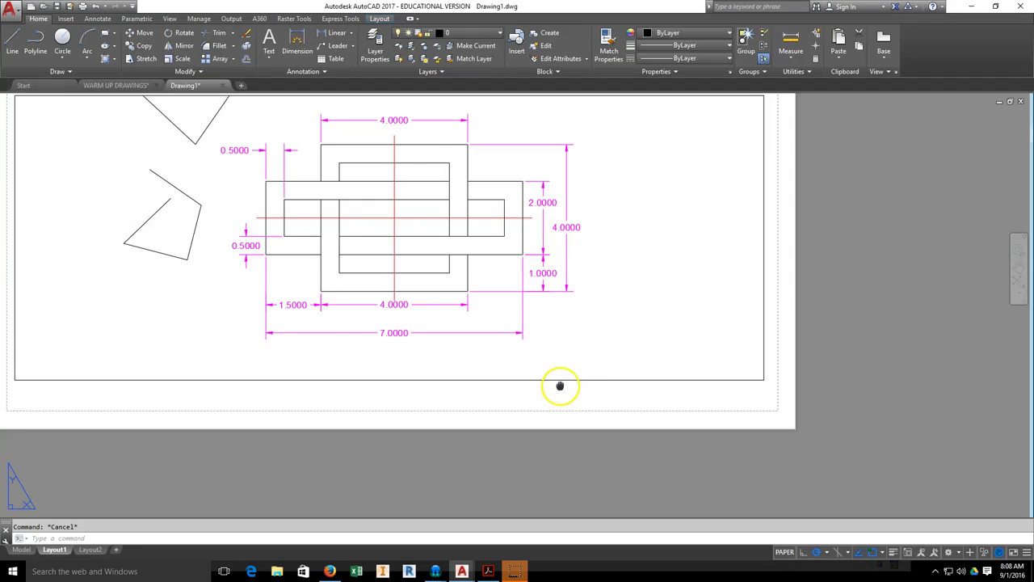
{"action": "middle_click_drag", "start_coordinate": [561, 385], "coordinate": [544, 418]}
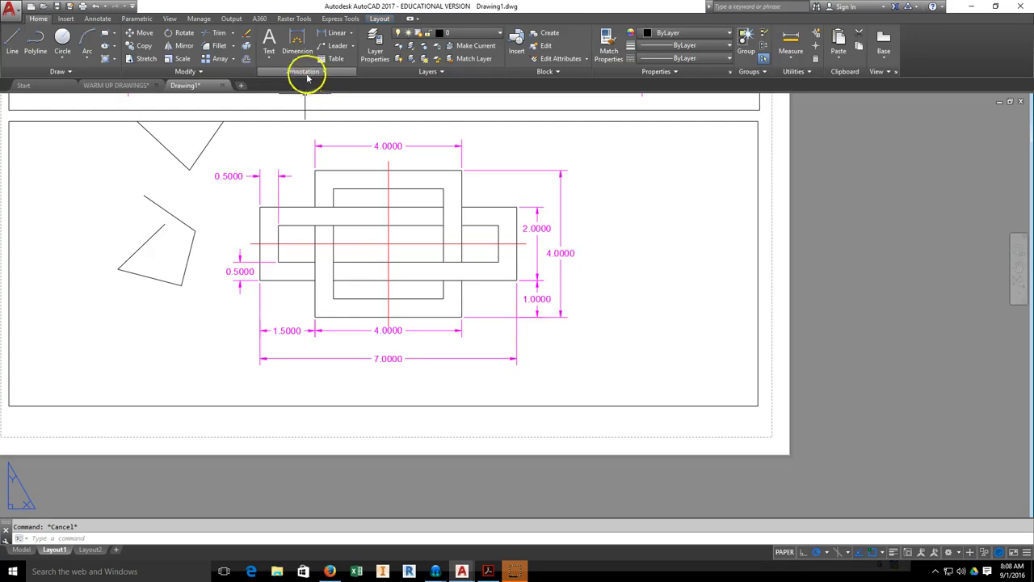
{"action": "left_click", "coordinate": [269, 55]}
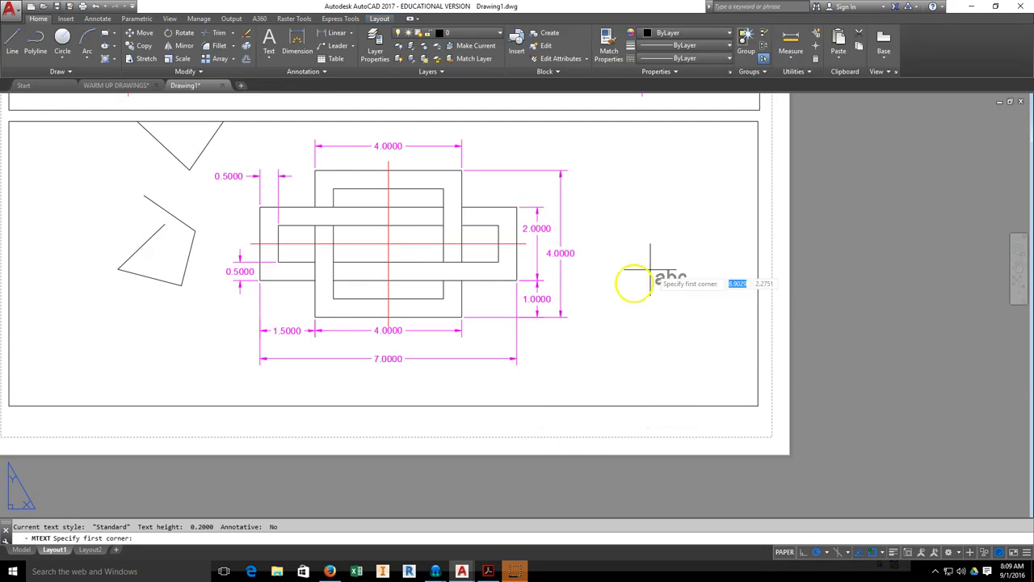
{"action": "left_click", "coordinate": [545, 413]}
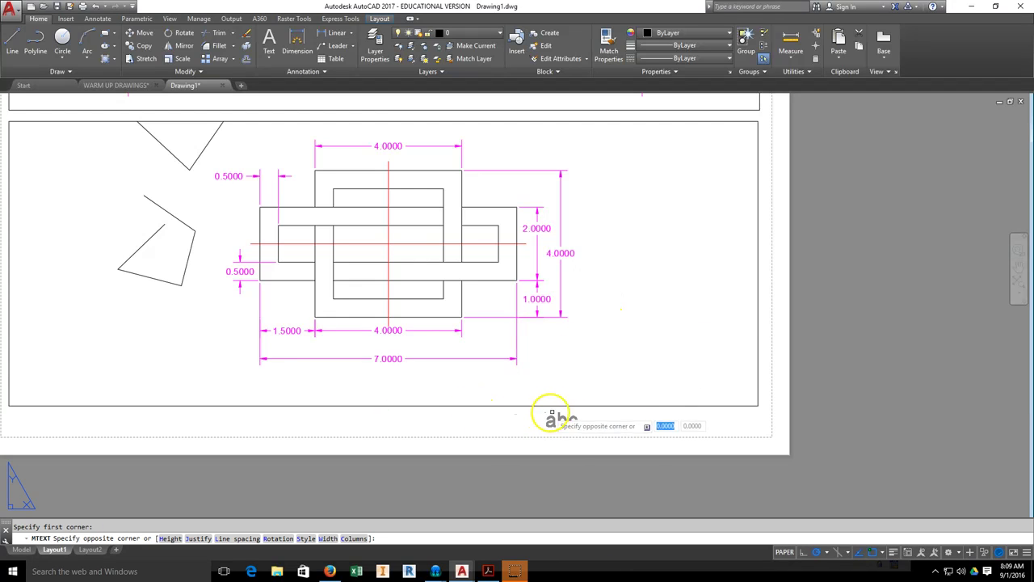
{"action": "left_click", "coordinate": [735, 430]}
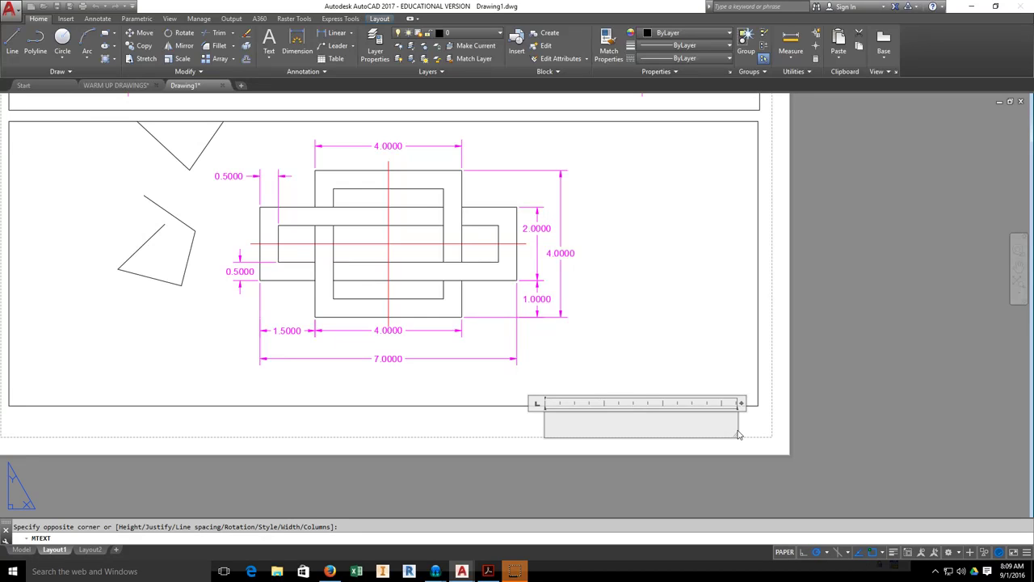
{"action": "type", "text": "TAN LICHAROWICZ"}
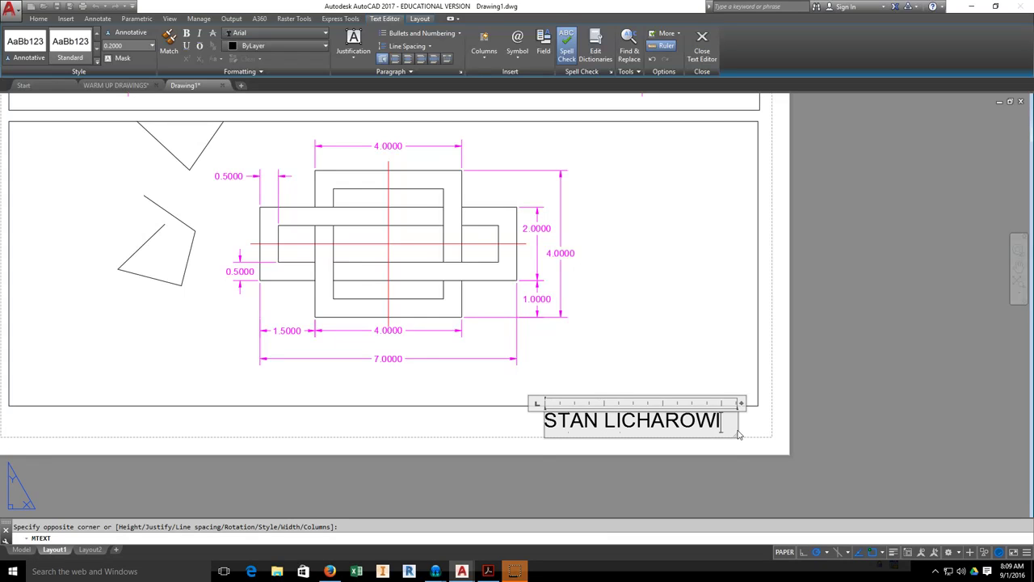
Step: Widen the multiline text box so the full name fits on a single line
{"action": "left_click", "coordinate": [742, 404]}
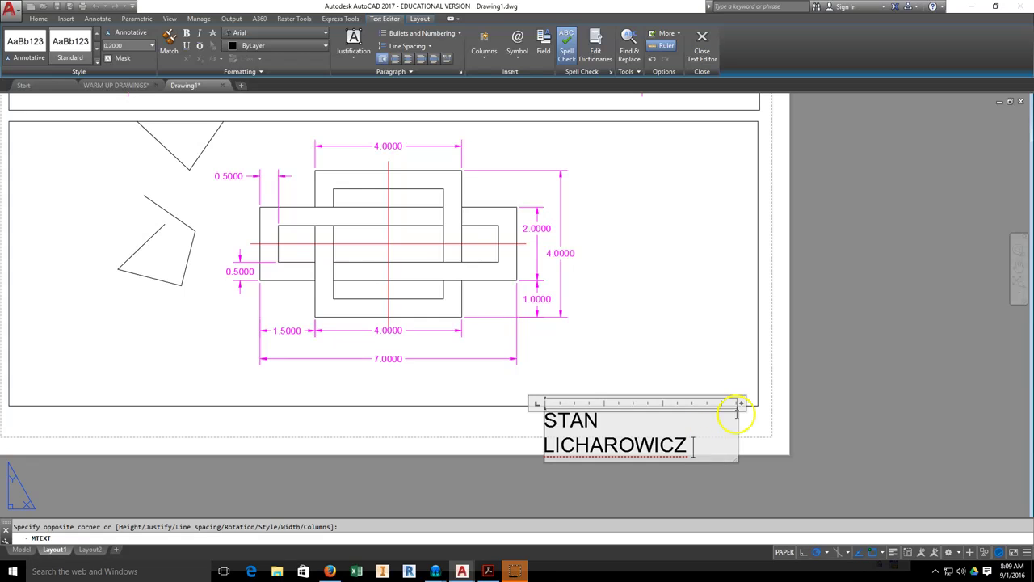
{"action": "mouse_move", "coordinate": [743, 404]}
{"action": "left_mouse_down"}
{"action": "mouse_move", "coordinate": [756, 401]}
{"action": "mouse_move", "coordinate": [737, 403]}
{"action": "left_mouse_up"}
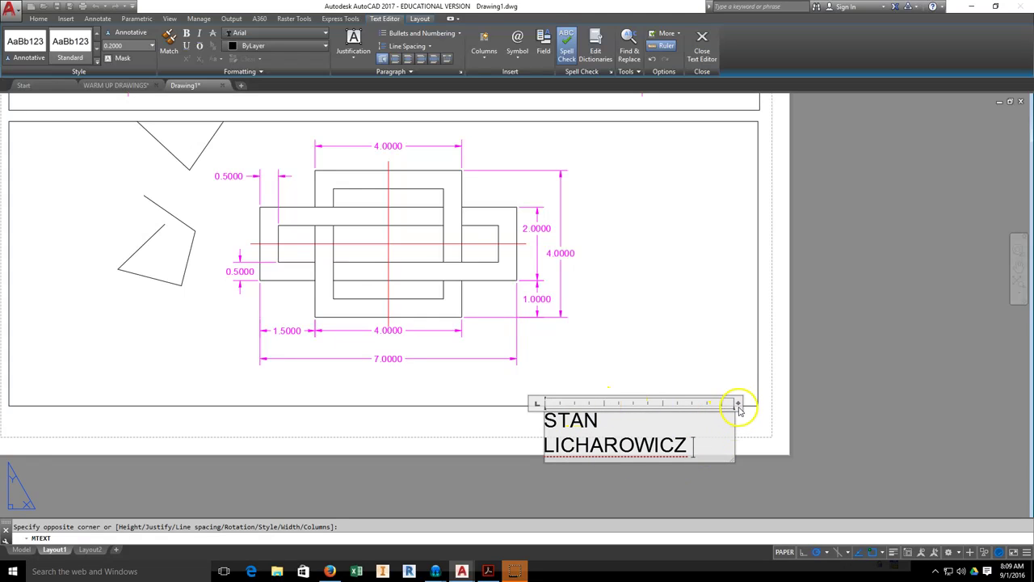
{"action": "left_click_drag", "start_coordinate": [739, 403], "coordinate": [772, 402]}
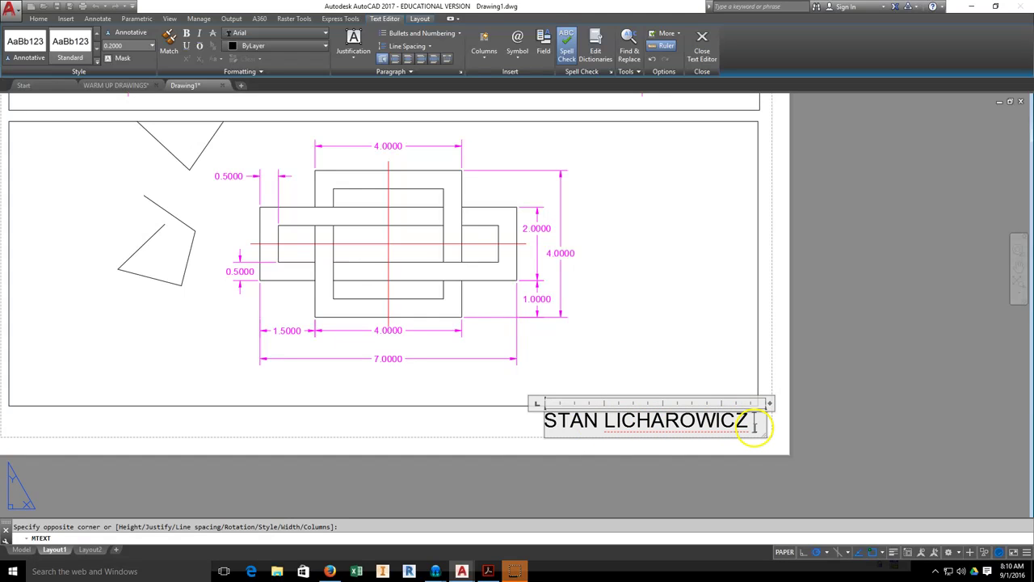
Step: Set the text height of the whole name to .125 and finish editing the text
{"action": "left_click", "coordinate": [735, 488]}
{"action": "left_click_drag", "start_coordinate": [755, 421], "coordinate": [512, 397]}
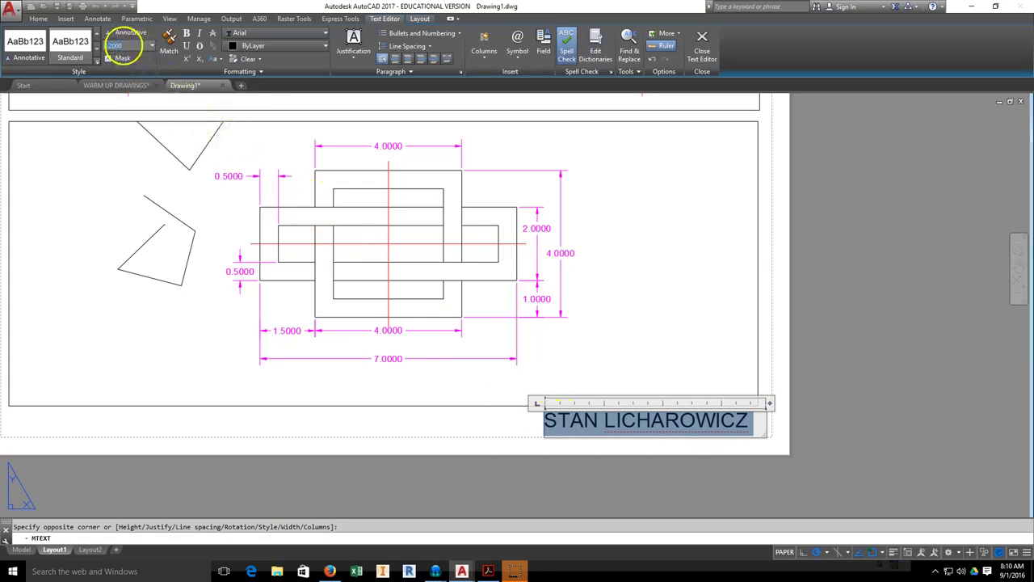
{"action": "left_click", "coordinate": [117, 49]}
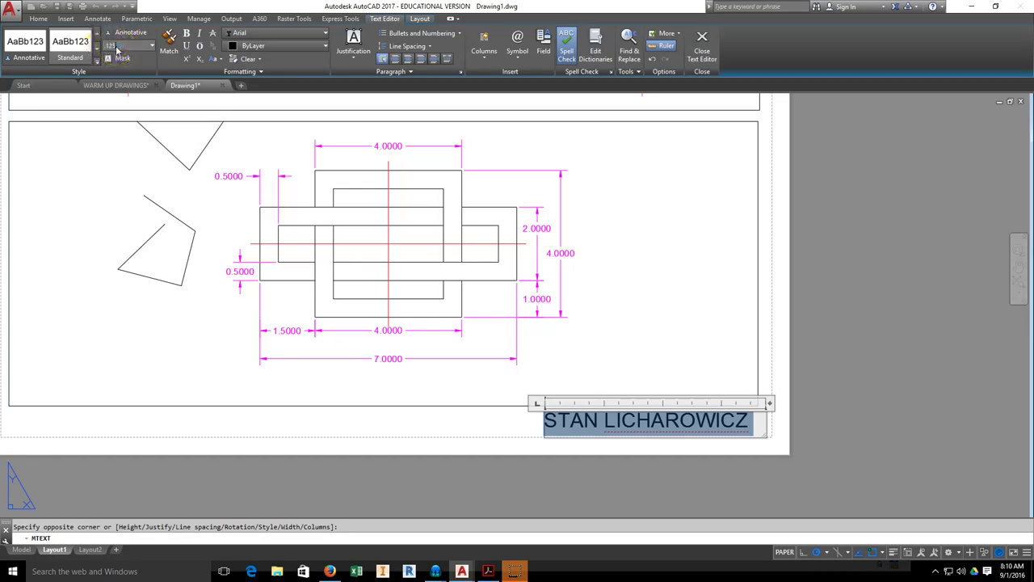
{"action": "type", "text": ".125"}
{"action": "key", "text": "Return"}
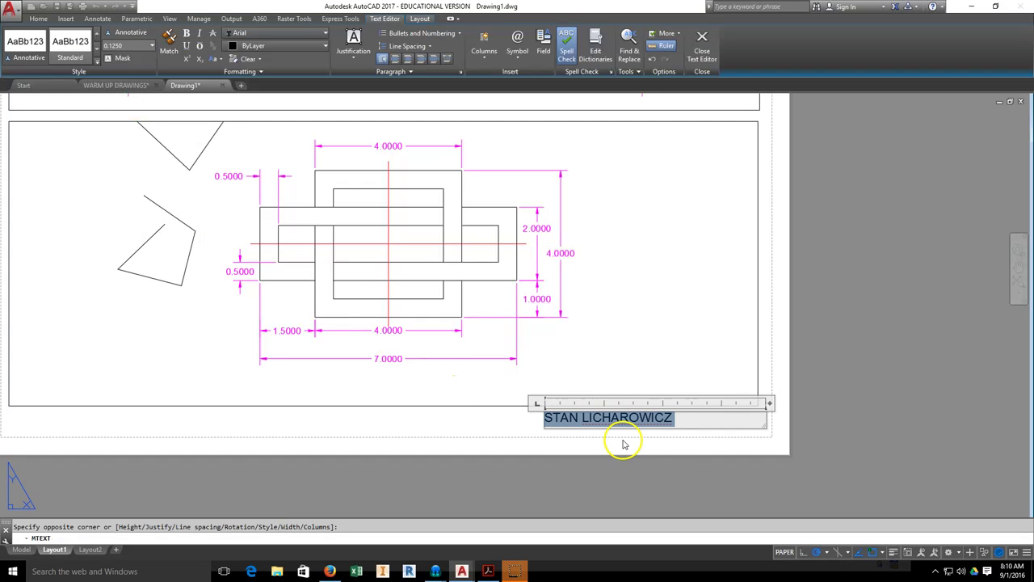
{"action": "left_click", "coordinate": [623, 444]}
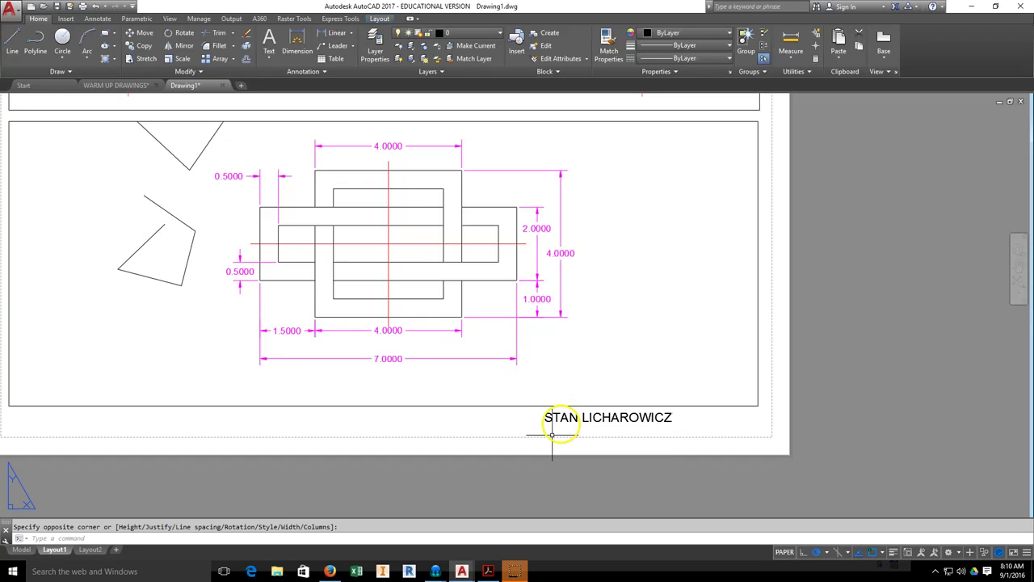
Step: Check the name text on the full sheet, and open the plot settings for Layout1 as a single sheet
{"action": "scroll", "coordinate": [635, 418], "scroll_direction": "down", "scroll_amount": 2}
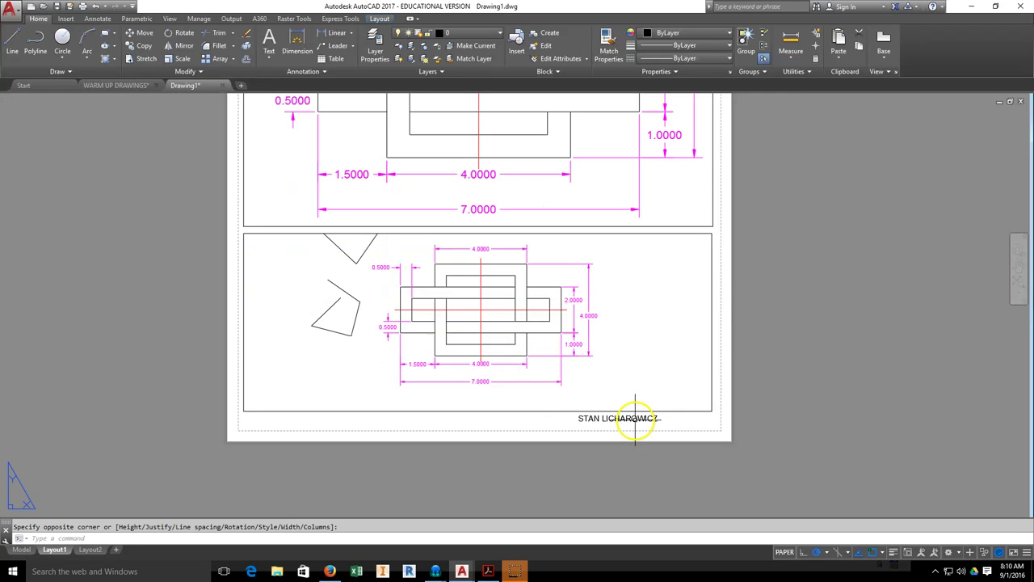
{"action": "middle_click_drag", "start_coordinate": [767, 300], "coordinate": [764, 342]}
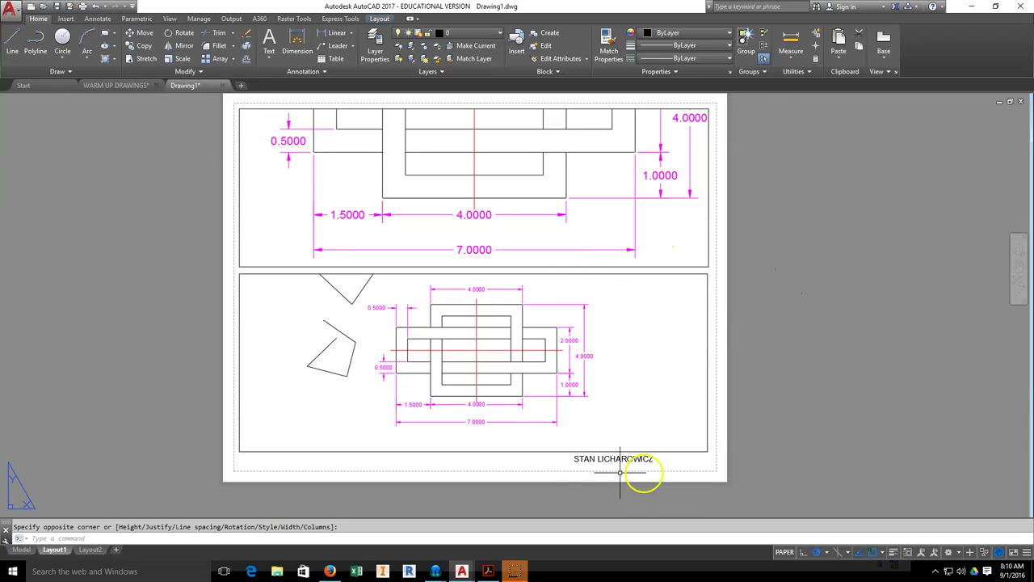
{"action": "scroll", "coordinate": [614, 472], "scroll_direction": "up", "scroll_amount": 6}
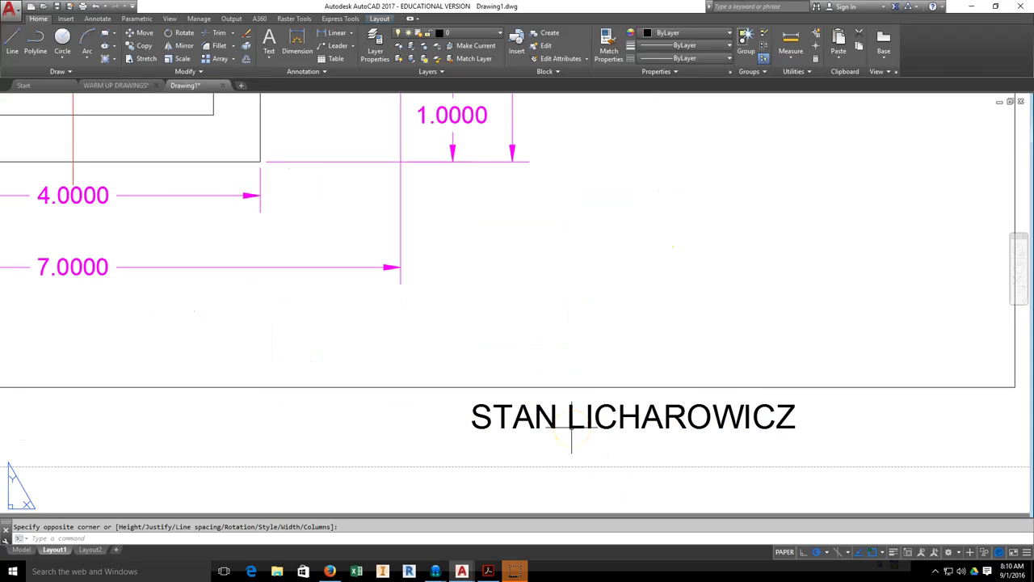
{"action": "scroll", "coordinate": [572, 436], "scroll_direction": "down", "scroll_amount": 6}
{"action": "middle_click_drag", "start_coordinate": [753, 347], "coordinate": [757, 392]}
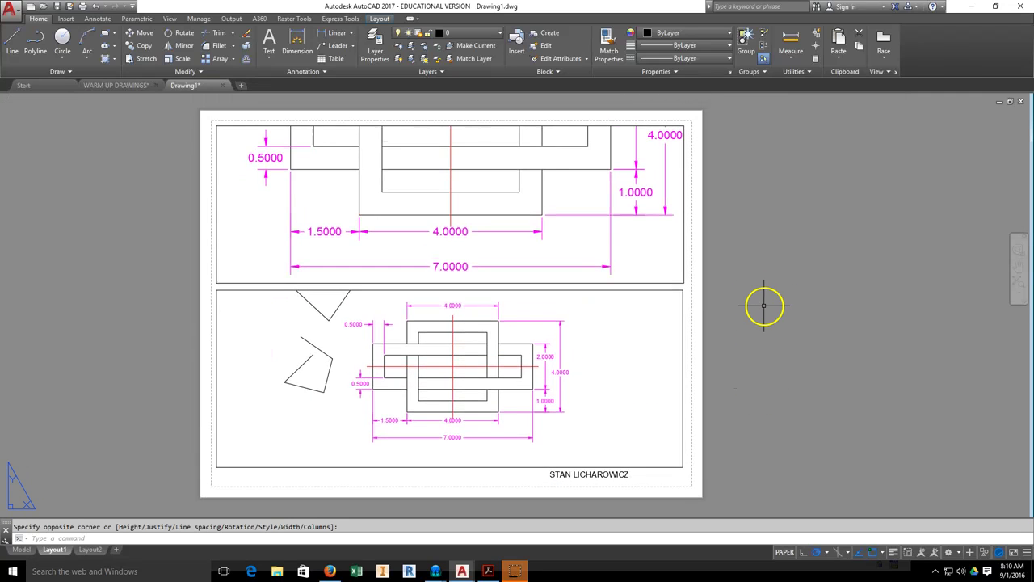
{"action": "middle_click_drag", "start_coordinate": [732, 314], "coordinate": [761, 316]}
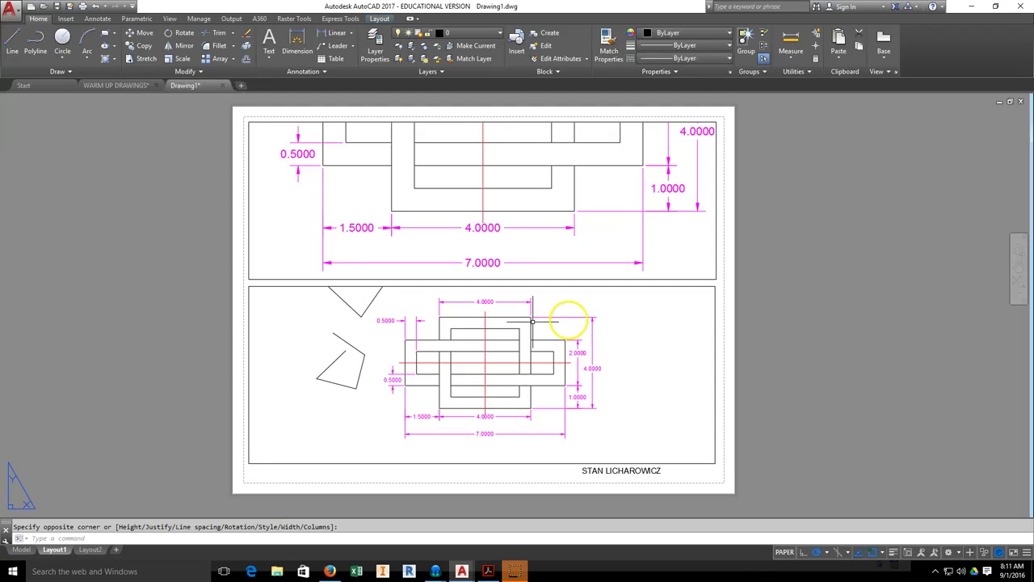
{"action": "left_click", "coordinate": [10, 11]}
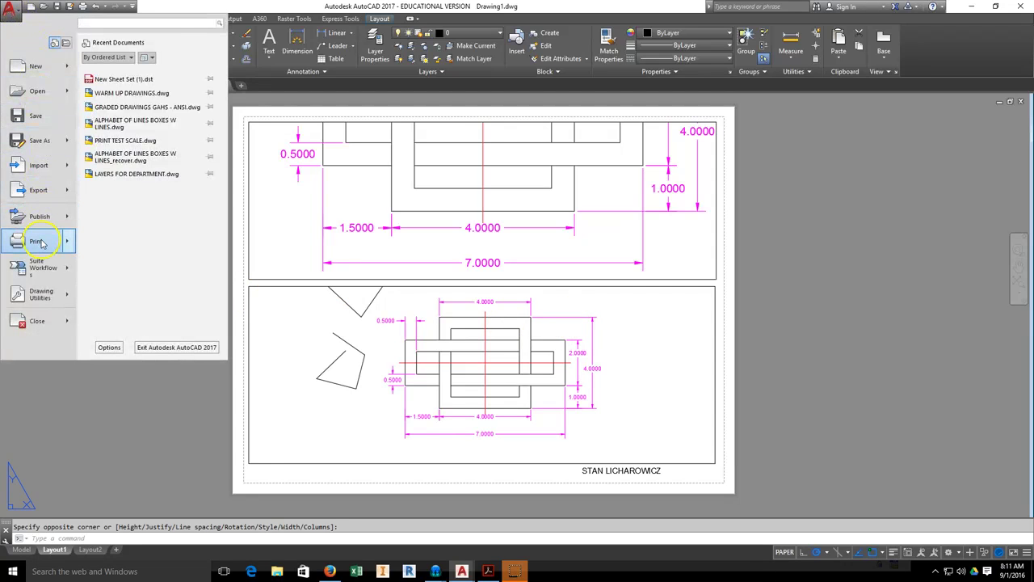
{"action": "mouse_move", "coordinate": [42, 244]}
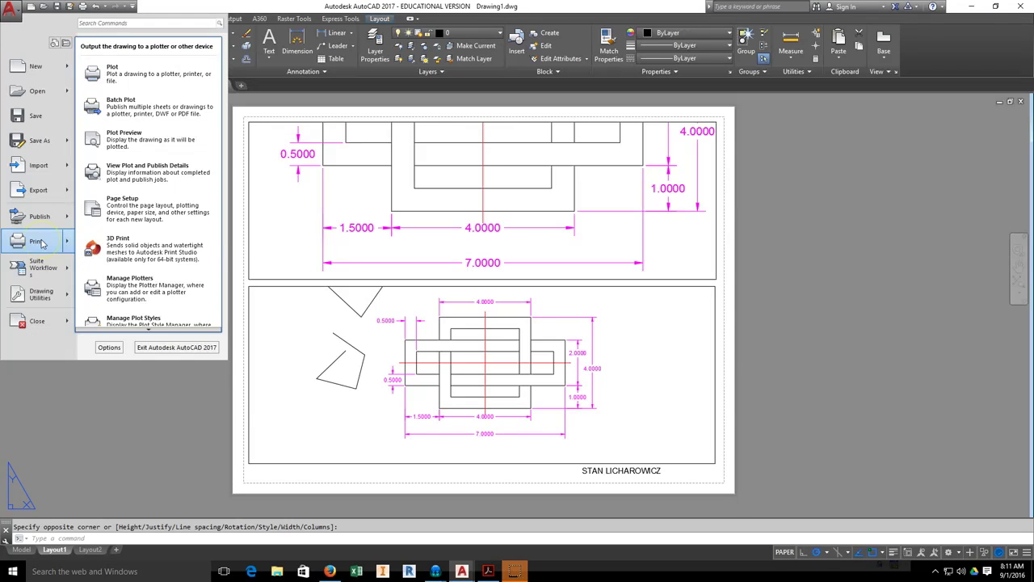
{"action": "left_click", "coordinate": [154, 78]}
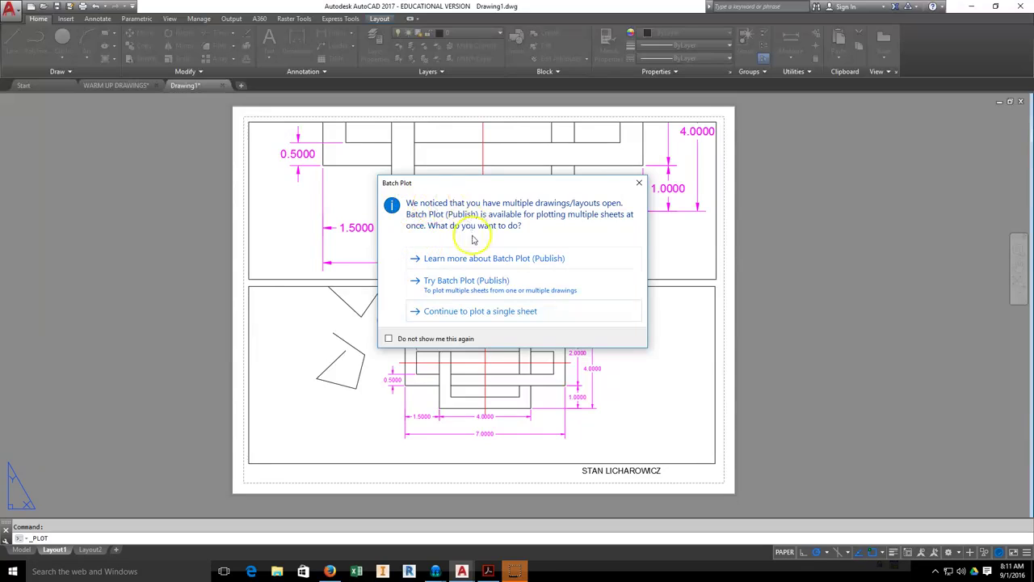
{"action": "left_click", "coordinate": [458, 311]}
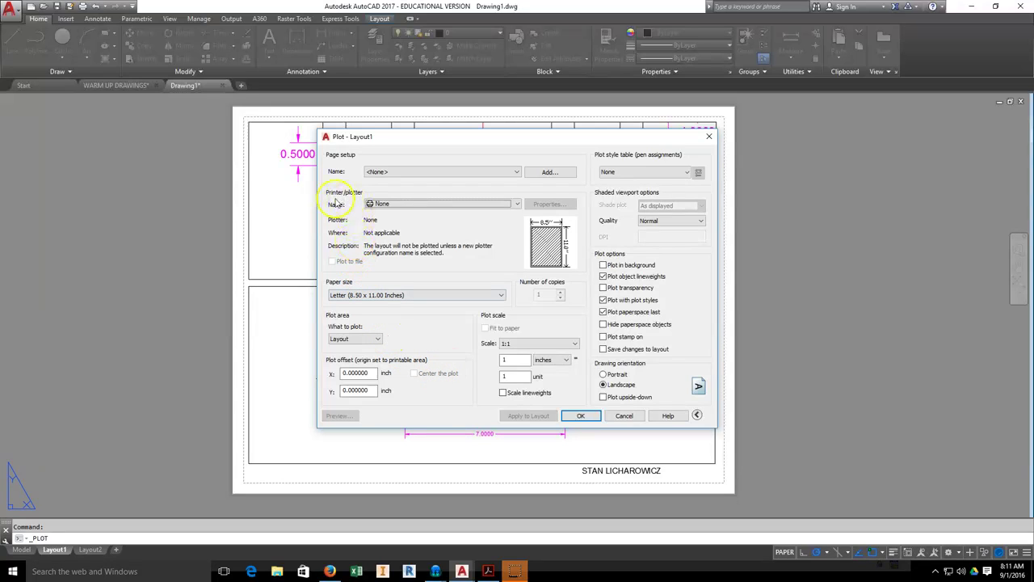
Step: Choose the HS_C119_LJ4250 network printer for the layout, preview the plot and return to the plot settings
{"action": "left_click", "coordinate": [518, 204]}
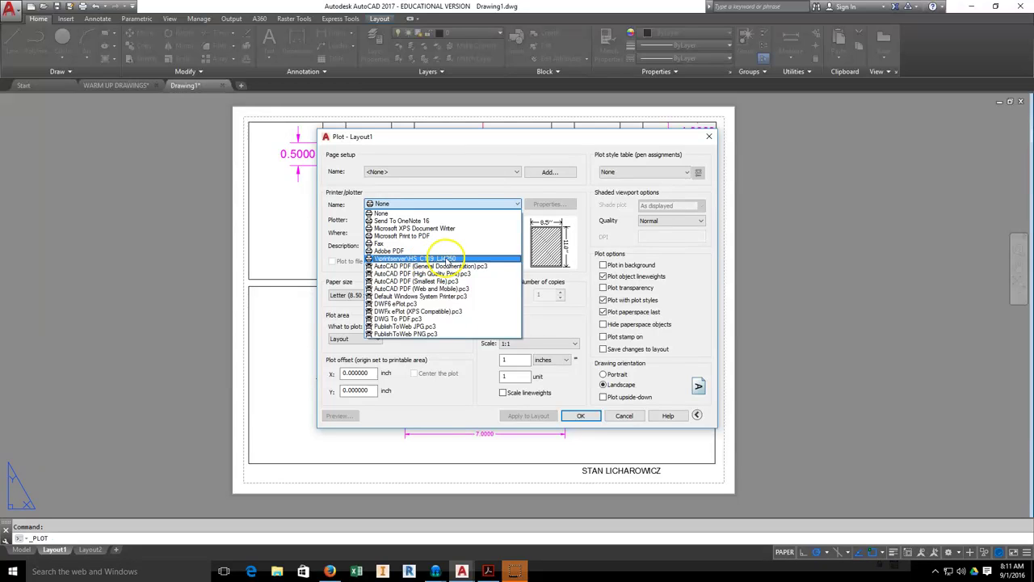
{"action": "left_click", "coordinate": [446, 258]}
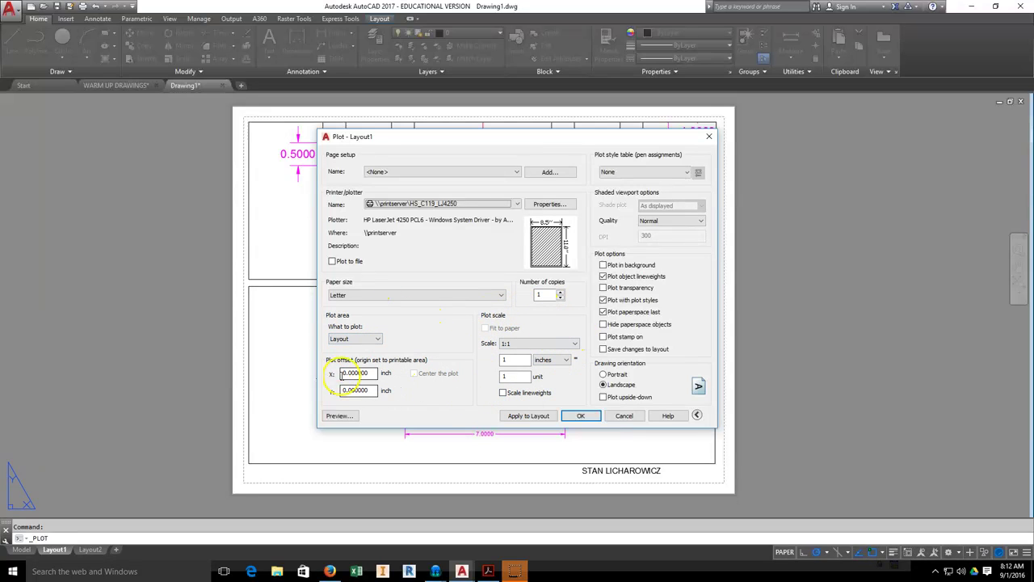
{"action": "left_click", "coordinate": [340, 416]}
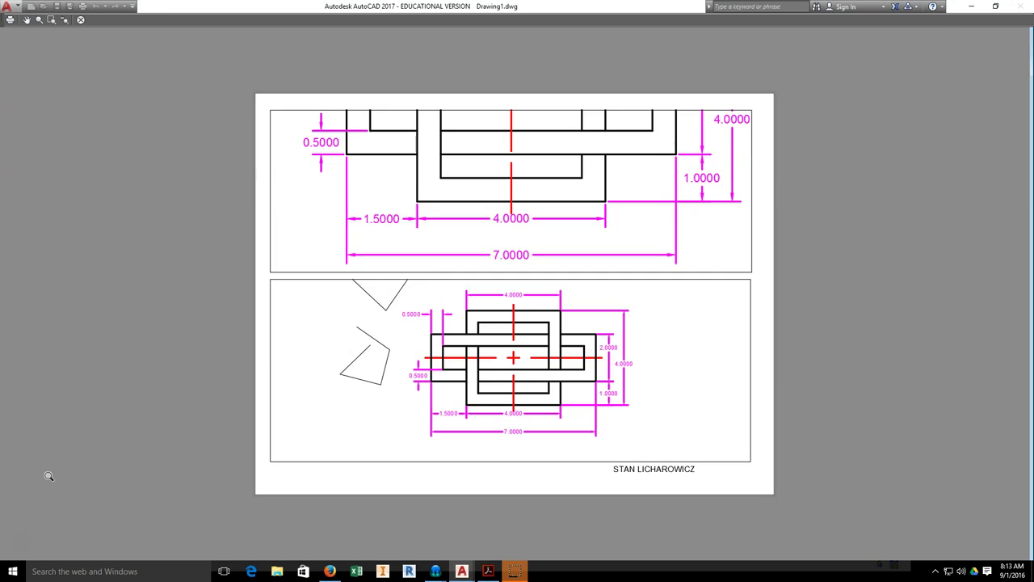
{"action": "left_click", "coordinate": [10, 21]}
{"action": "left_click", "coordinate": [81, 20]}
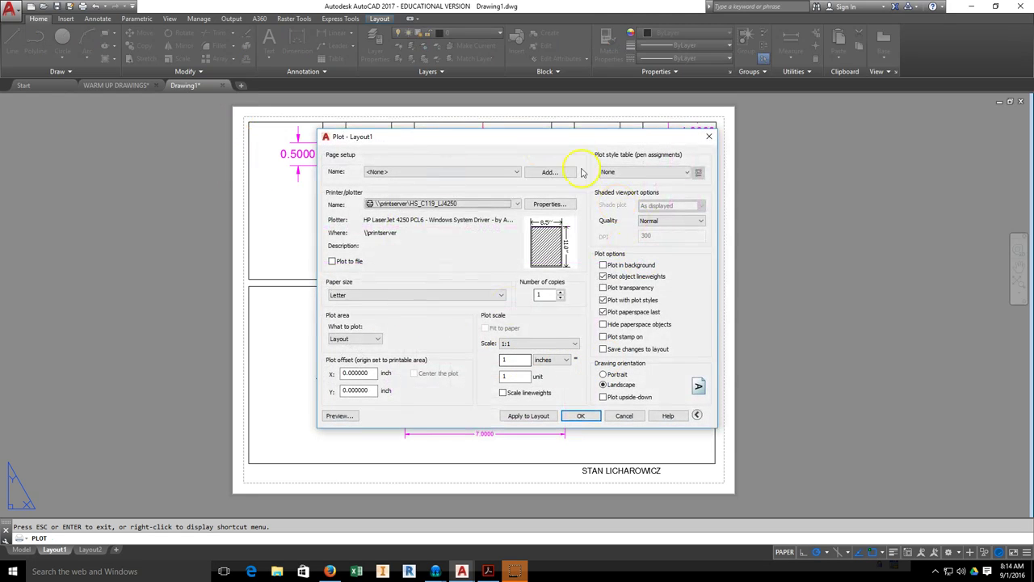